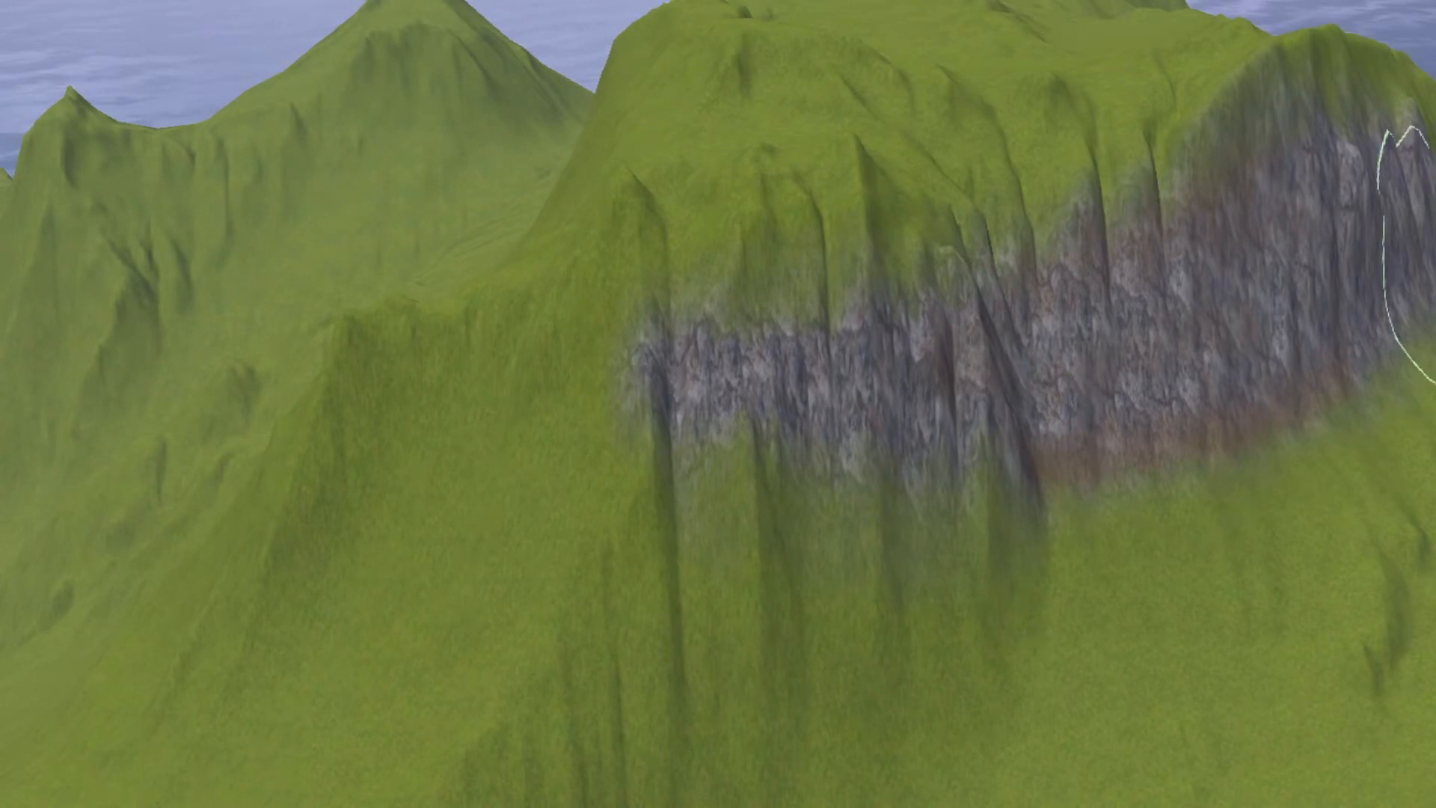
# - Paint a soft-edged rock patch on the bare grassy slope beside the painted cliff face
pyautogui.press('Right')
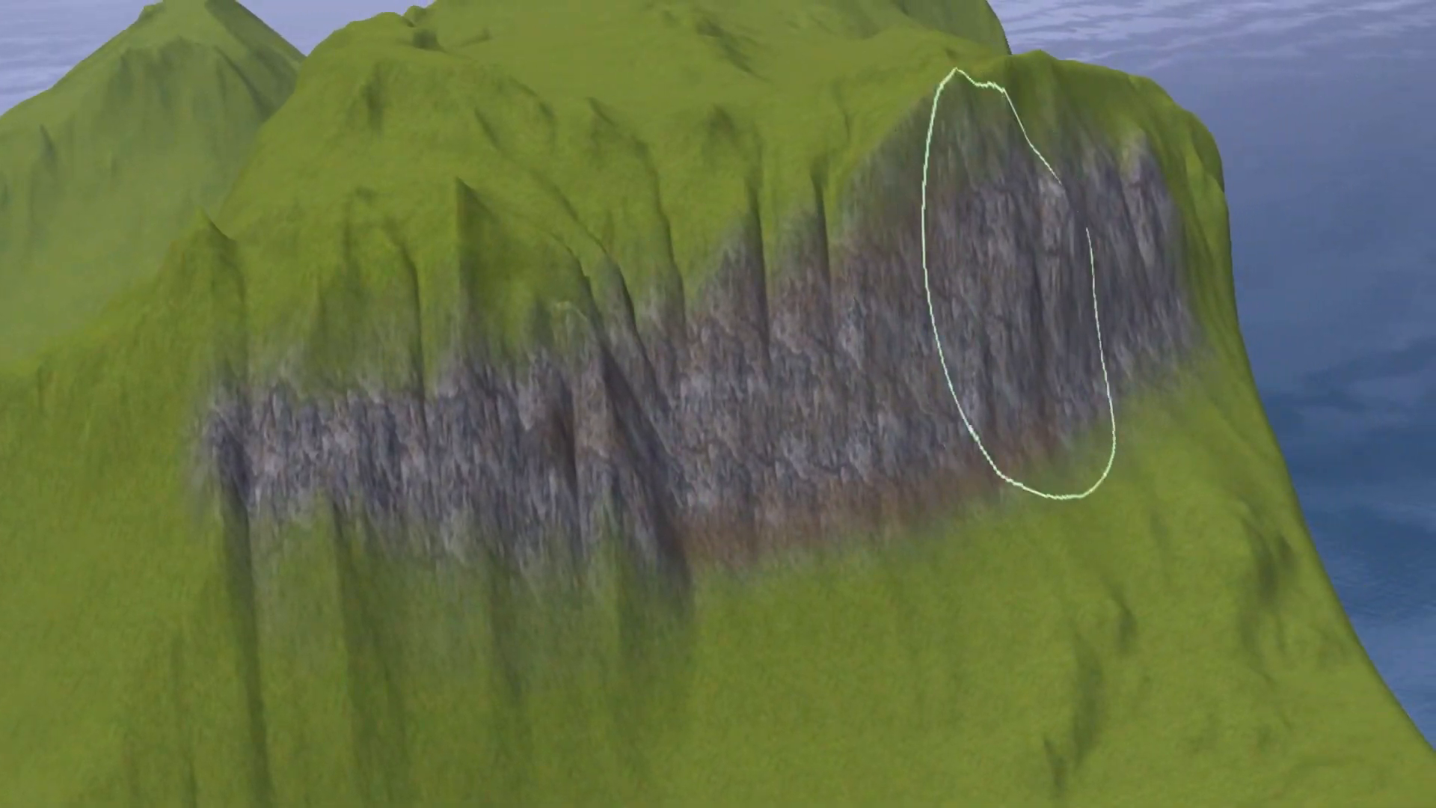
pyautogui.press('a')
pyautogui.press('s')
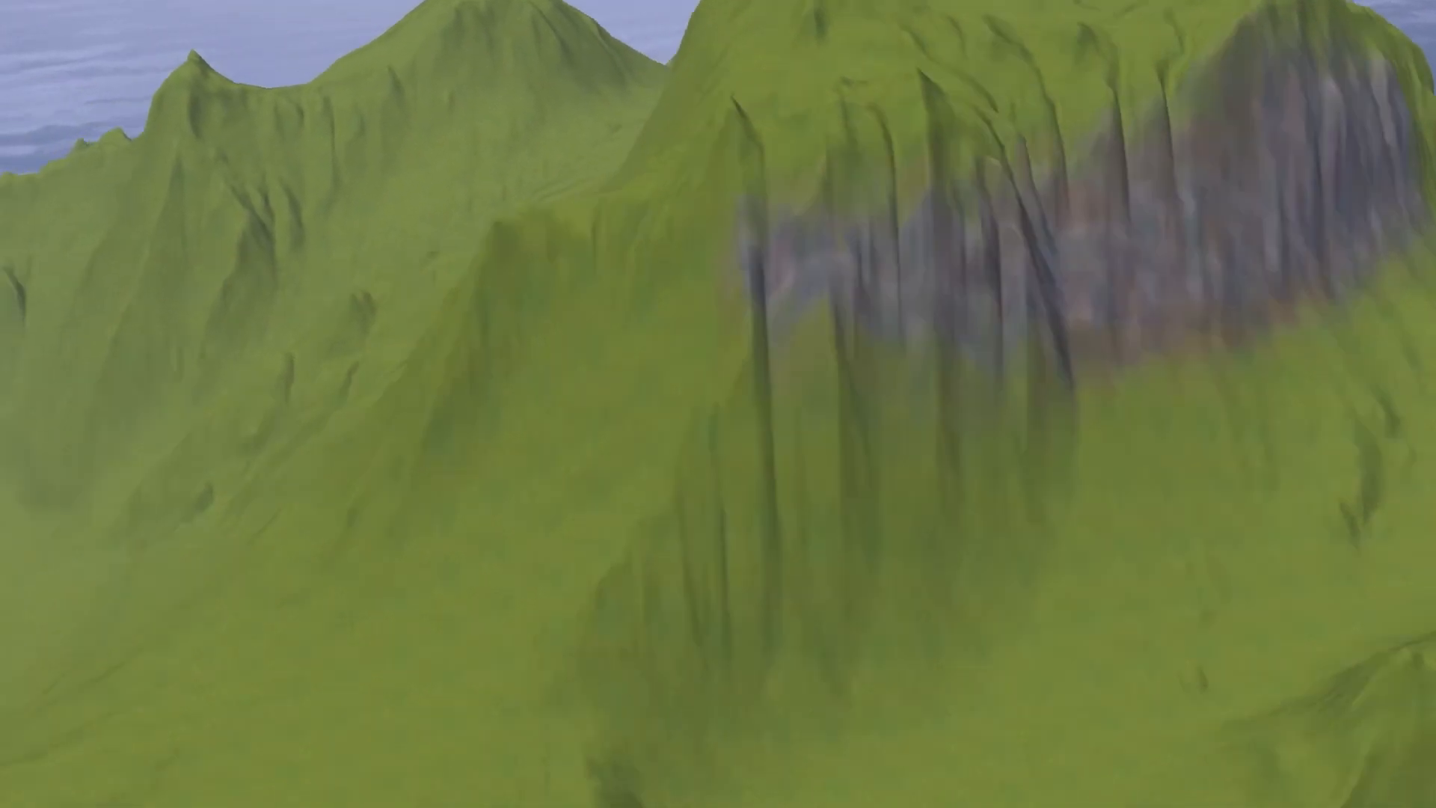
pyautogui.moveTo(1107, 329); pyautogui.dragTo(968, 384, button='right')
pyautogui.press('w')
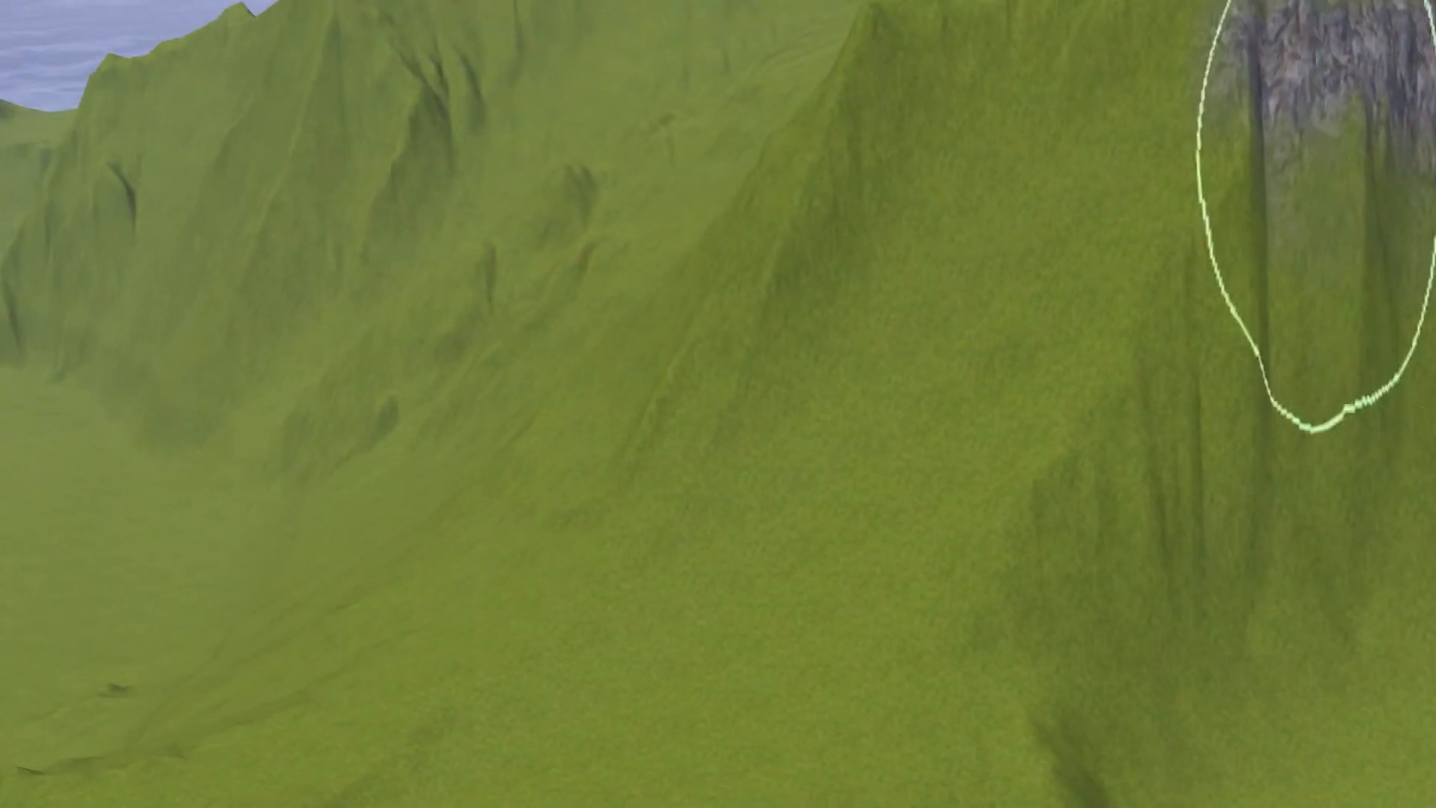
pyautogui.moveTo(770, 408)
pyautogui.mouseDown()
pyautogui.moveTo(827, 480)
pyautogui.moveTo(838, 458)
pyautogui.mouseUp()
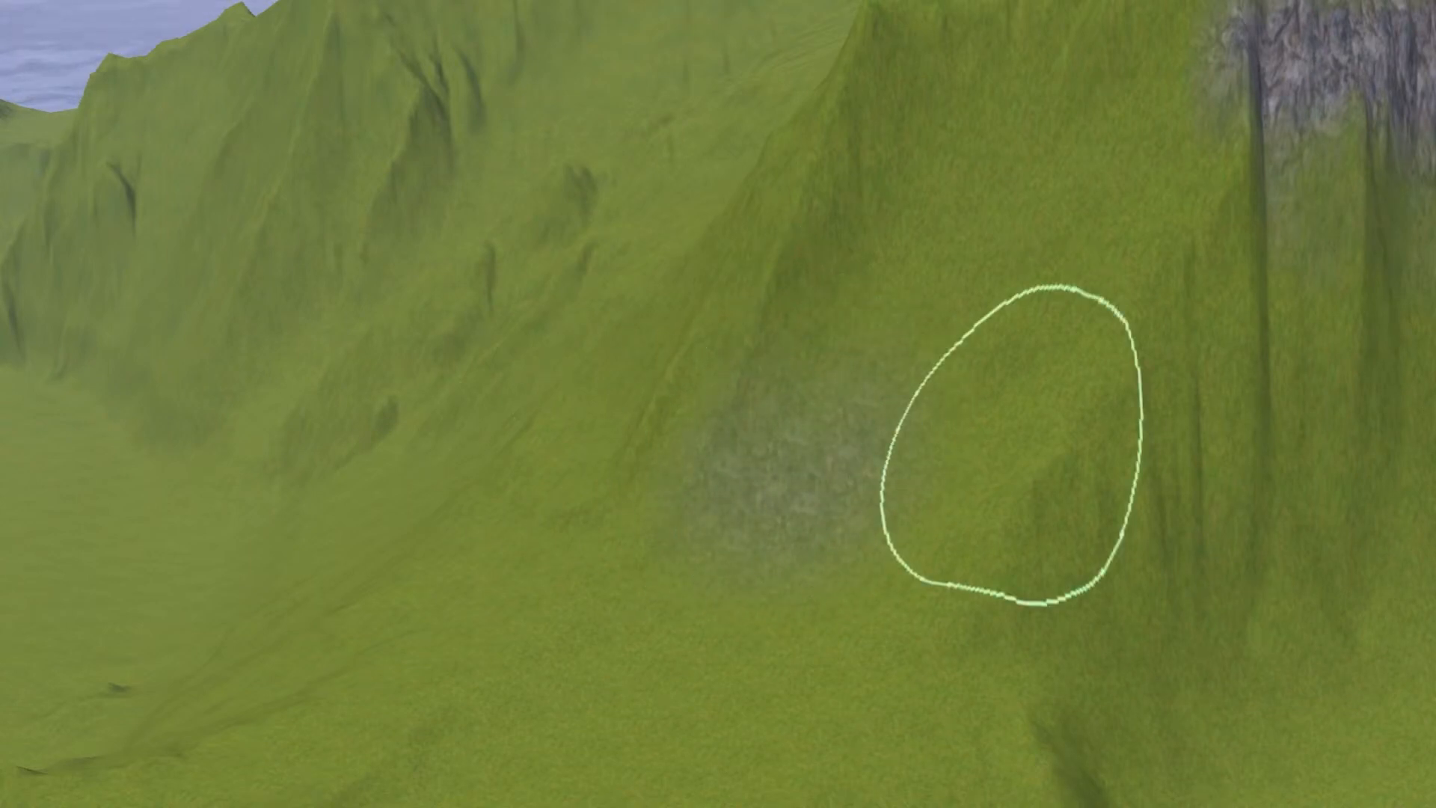
pyautogui.moveTo(875, 378)
pyautogui.mouseDown()
pyautogui.moveTo(859, 442)
pyautogui.moveTo(810, 449)
pyautogui.moveTo(838, 426)
pyautogui.mouseUp()
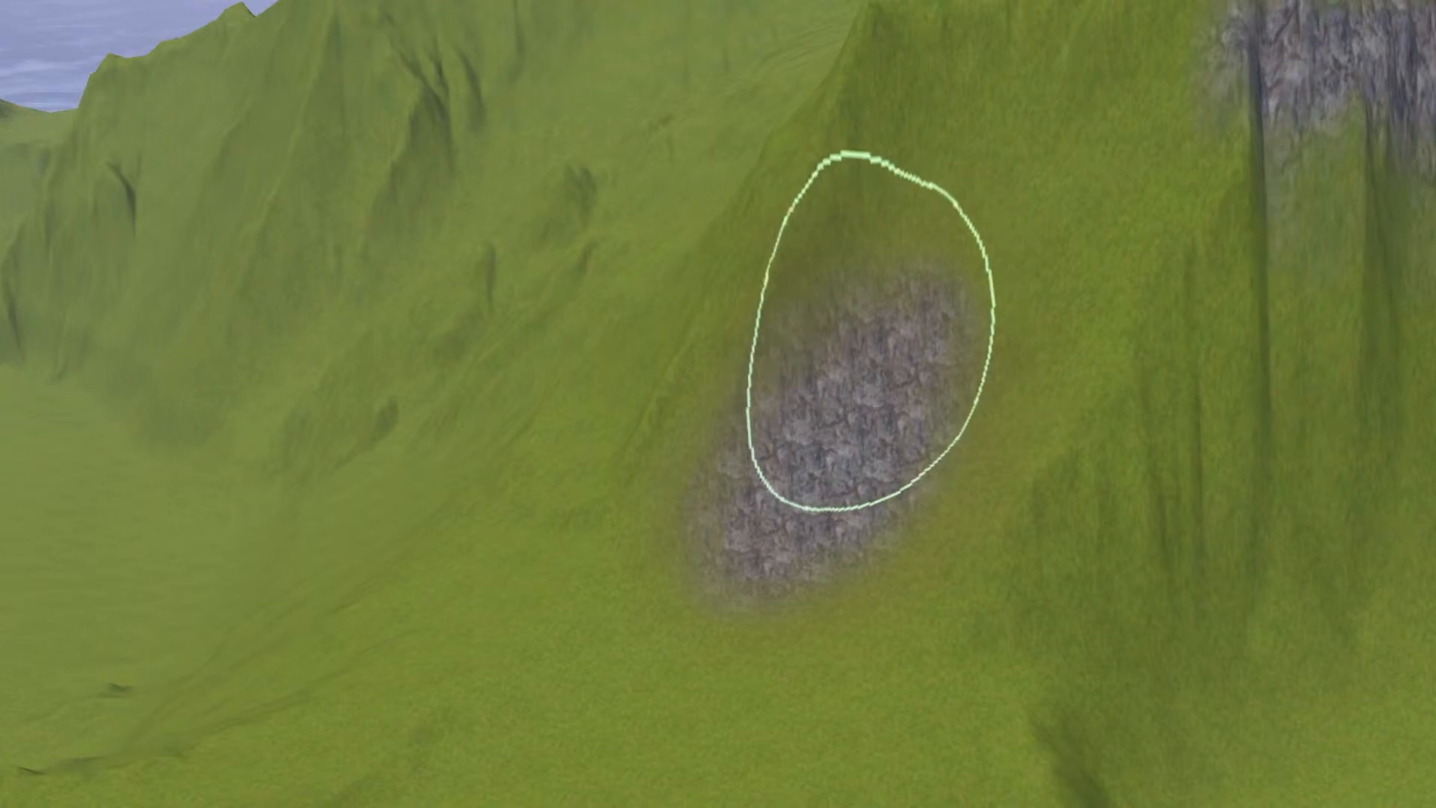
# - Try brushing a lighter tan texture over the upper part of the new rock patch
pyautogui.moveTo(872, 336); pyautogui.dragTo(808, 320)
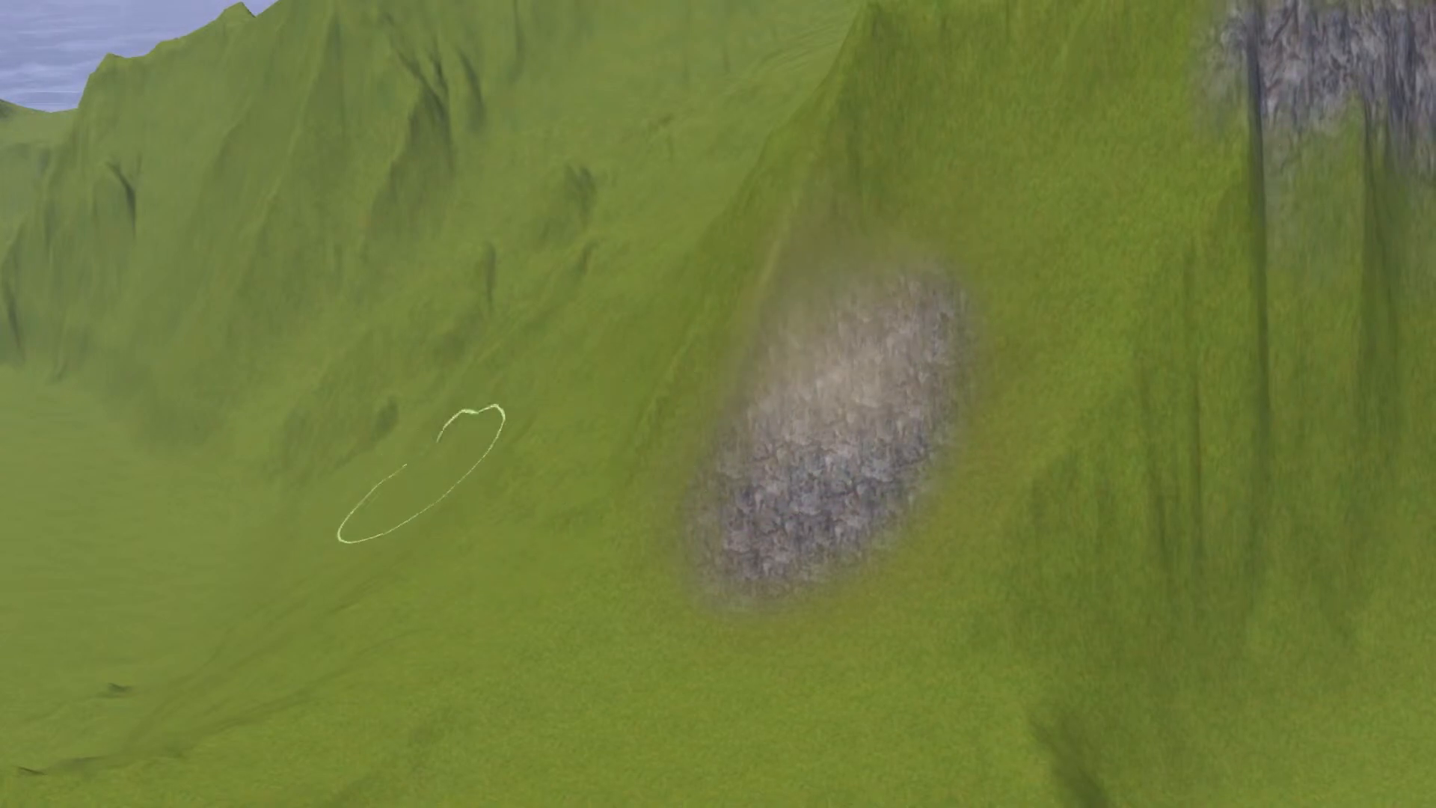
pyautogui.press('d')
pyautogui.press('w')
pyautogui.press('s')
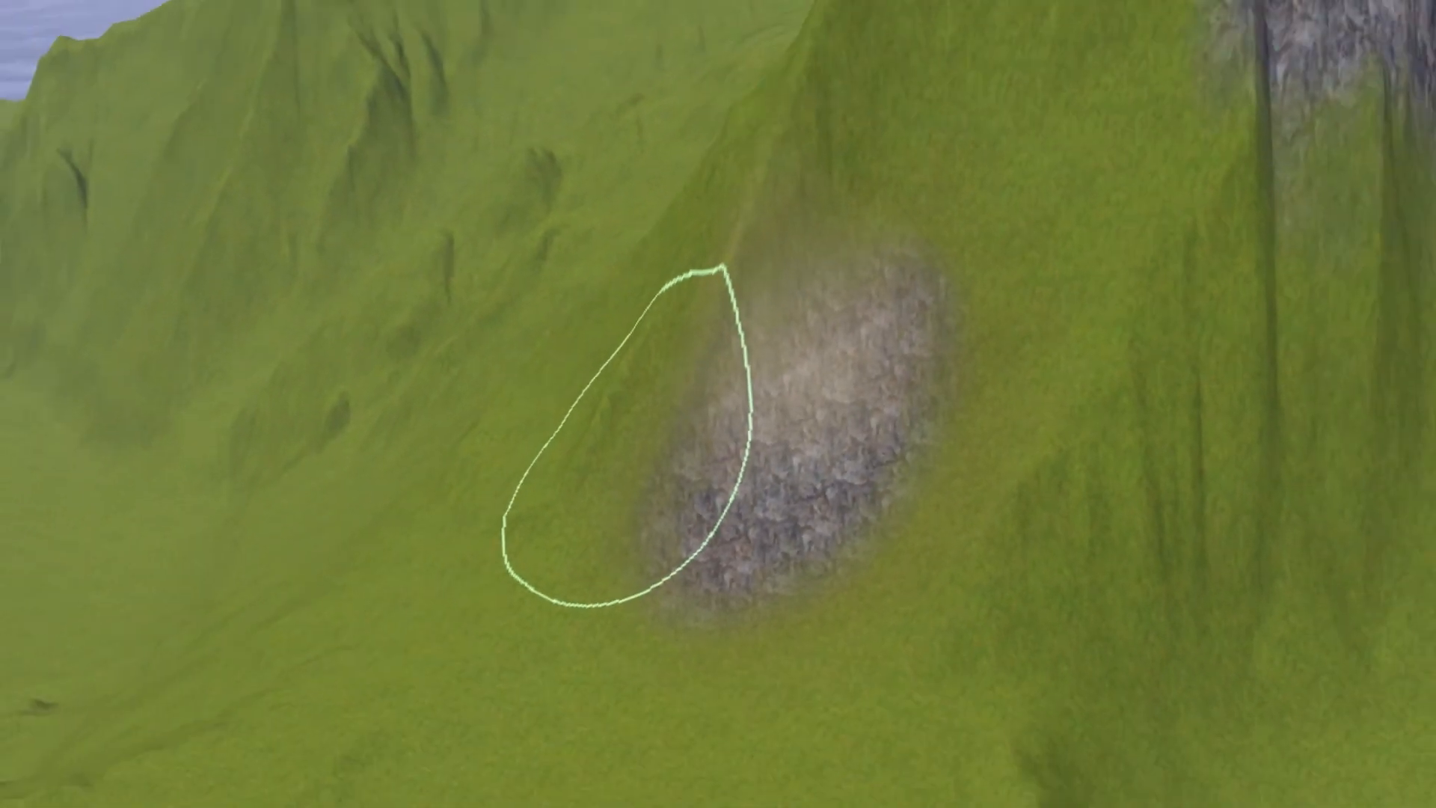
pyautogui.press('w')
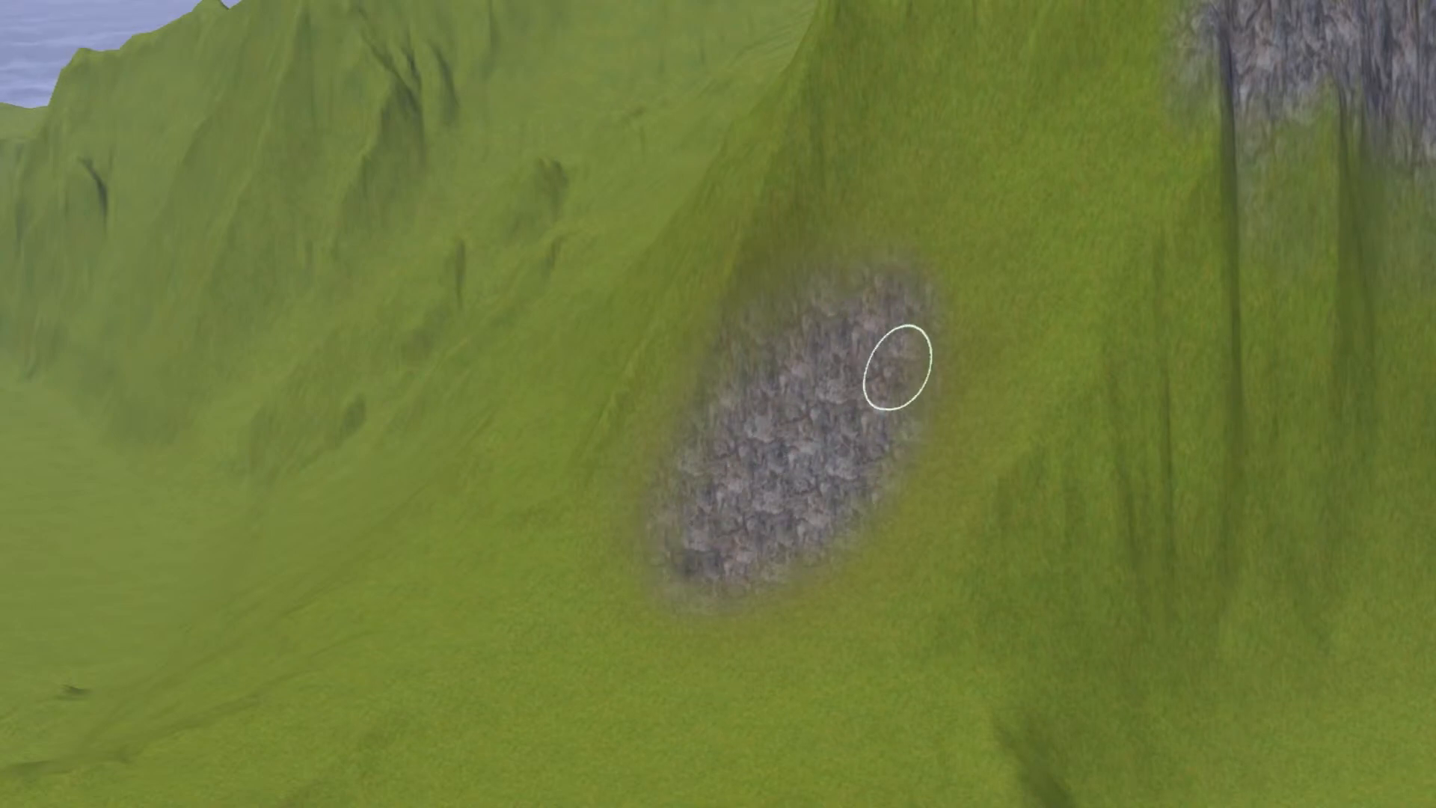
# - Blend faint grass into the rock patch with a smaller soft brush and add a small rock spot on the slope above it
pyautogui.moveTo(851, 310)
pyautogui.mouseDown()
pyautogui.moveTo(748, 578)
pyautogui.moveTo(871, 321)
pyautogui.moveTo(866, 362)
pyautogui.mouseUp()
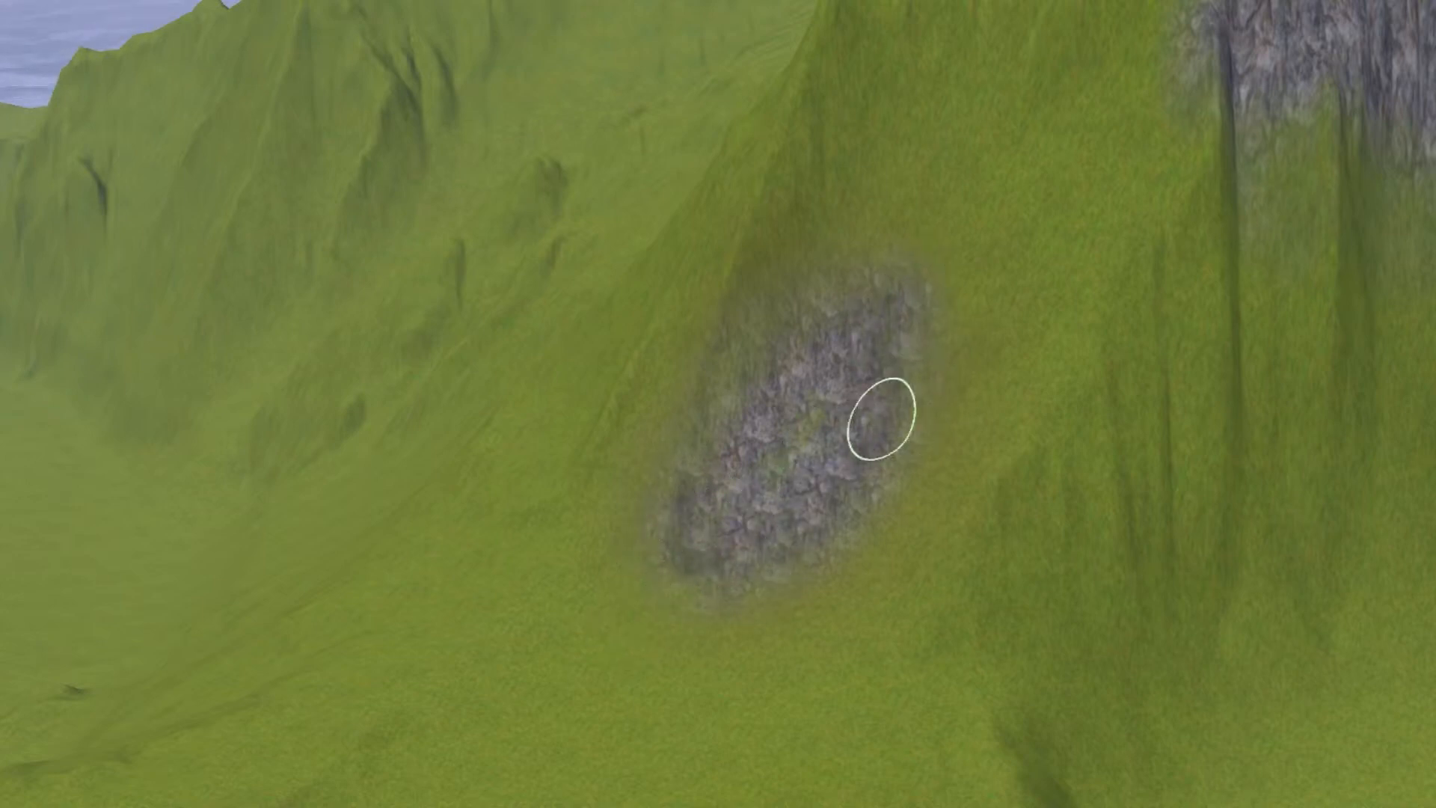
pyautogui.scroll(6, 799, 505)
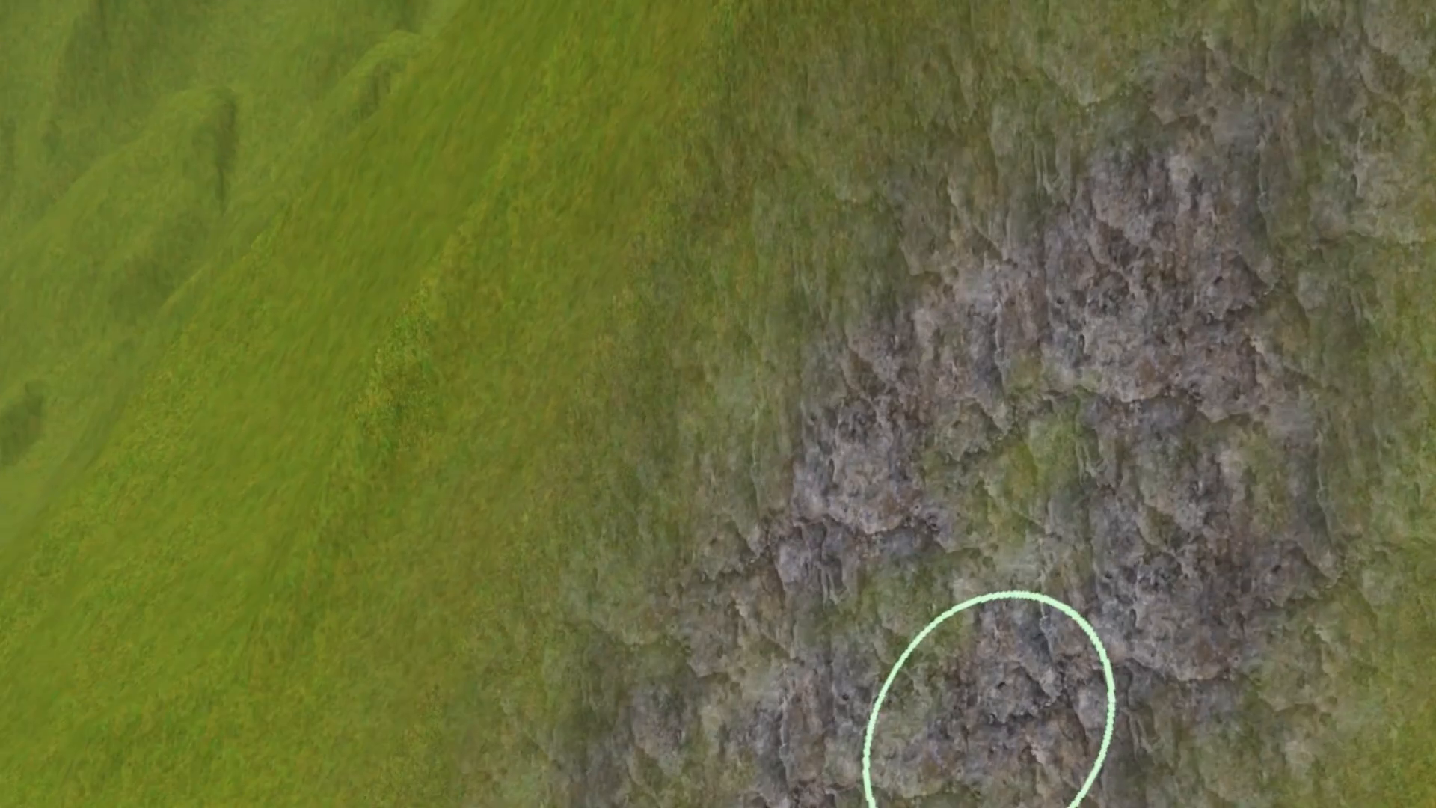
pyautogui.scroll(3, 987, 710)
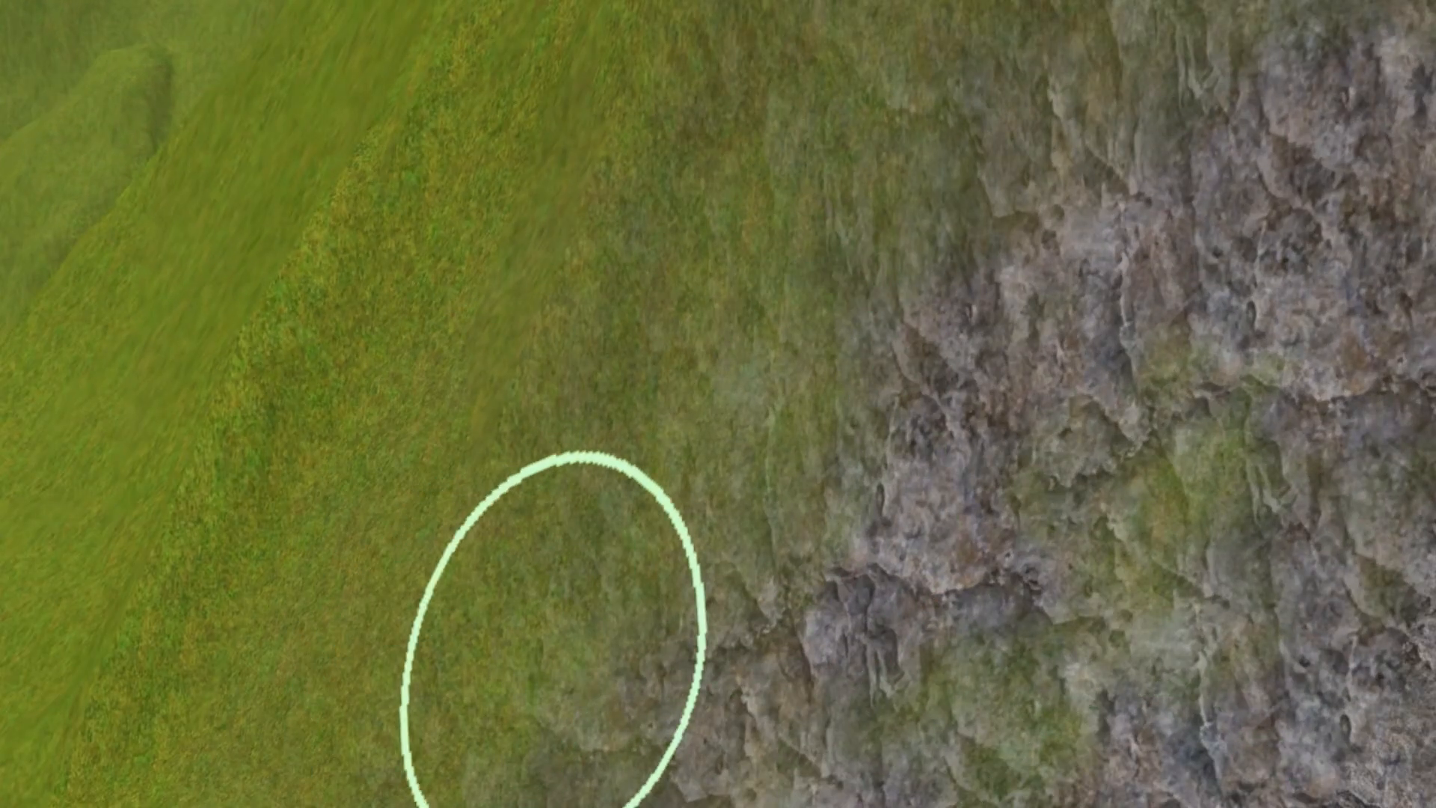
pyautogui.scroll(-5, 553, 628)
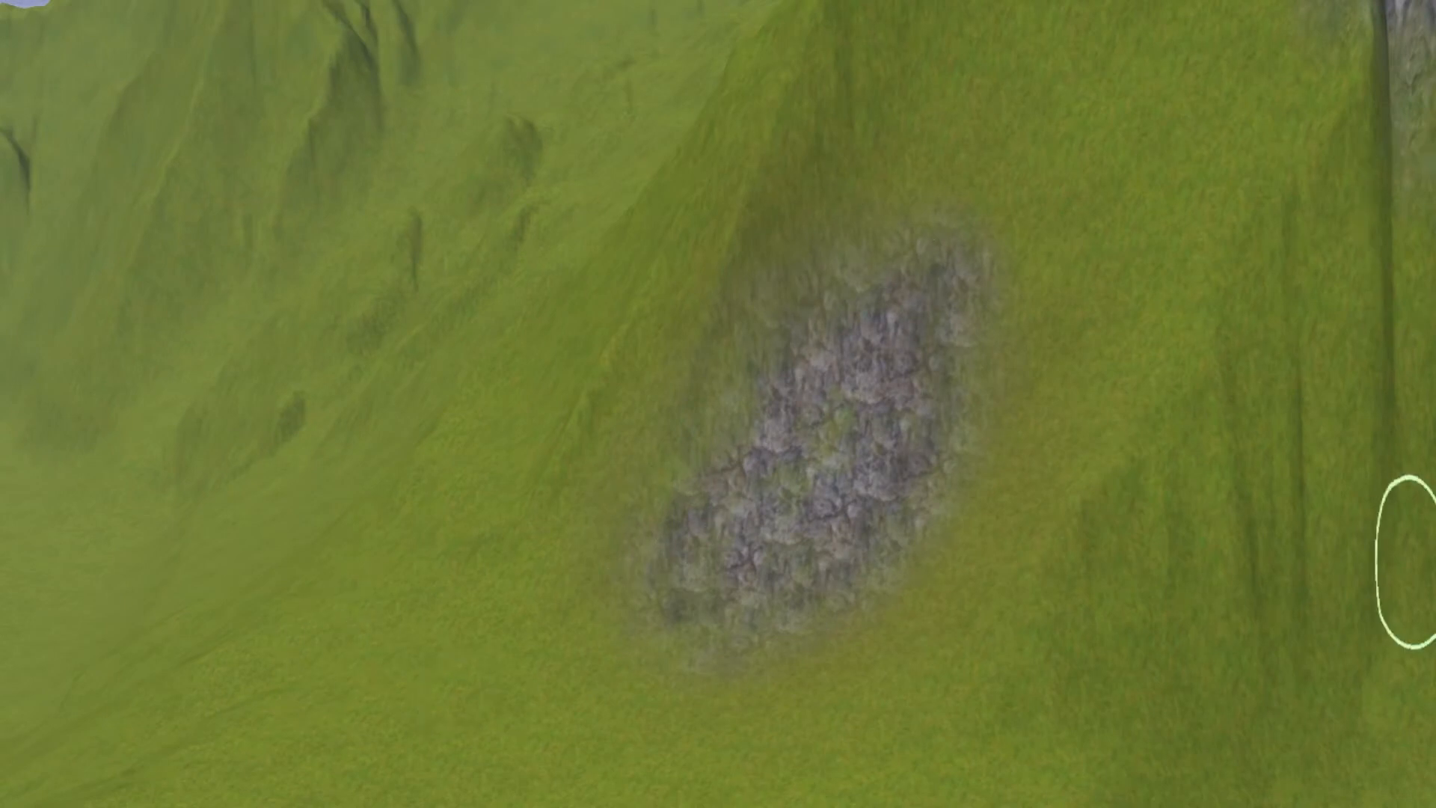
pyautogui.click(1108, 157)
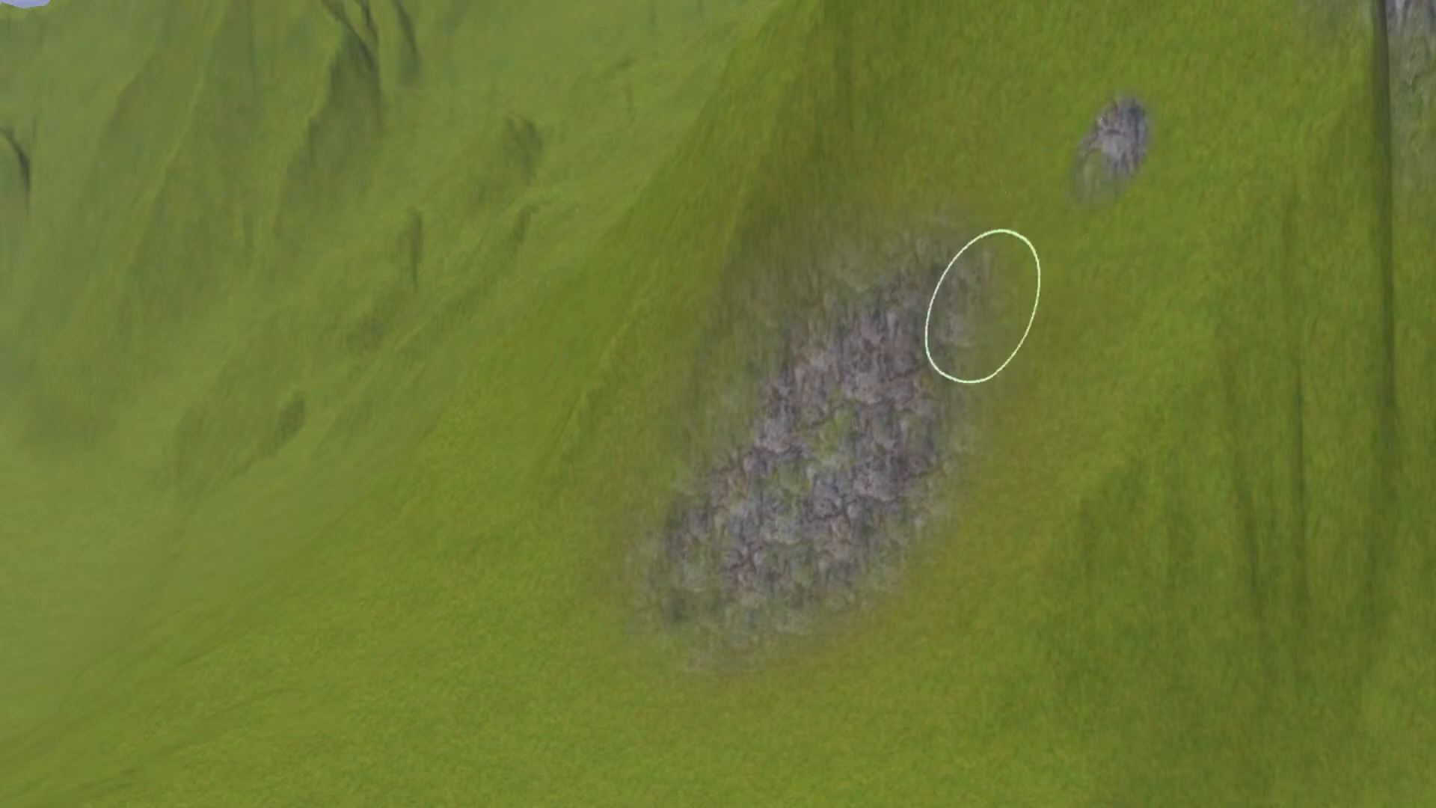
pyautogui.moveTo(875, 489); pyautogui.dragTo(926, 450, button='middle')
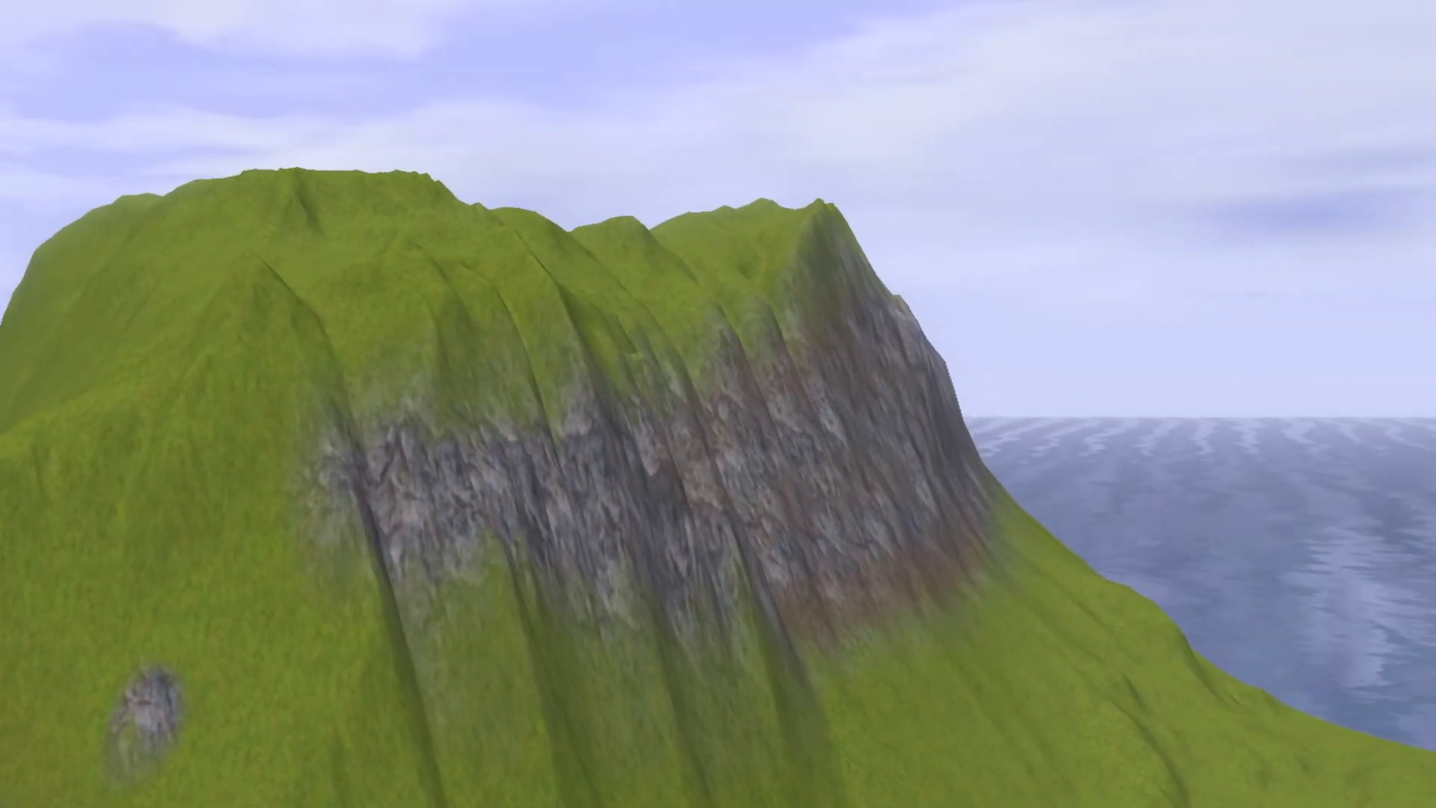
# - Examine from several angles how the rock, dirt and grass textures blend across the painted cliff face
pyautogui.press('w')
pyautogui.press('d')
pyautogui.press('a')
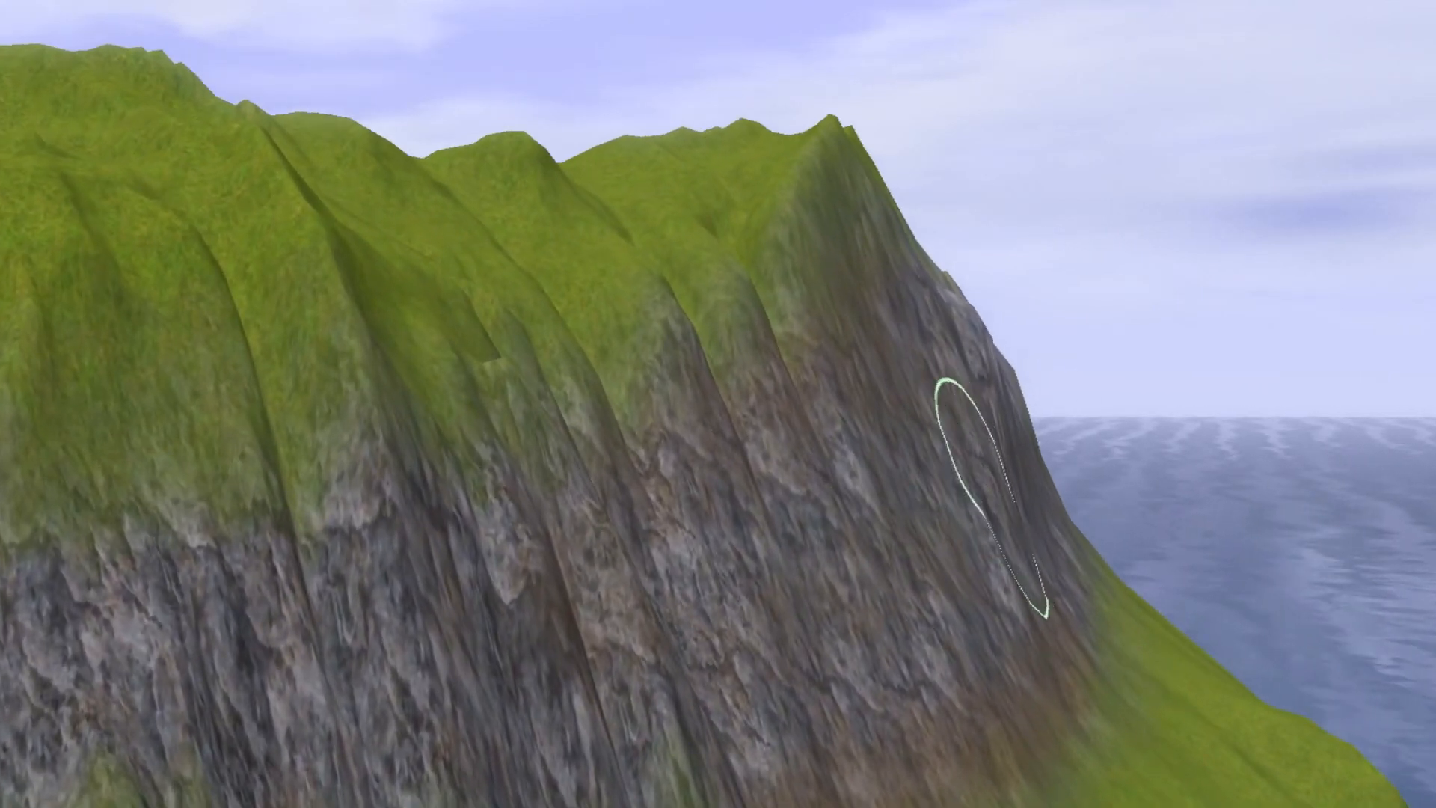
pyautogui.moveTo(991, 497); pyautogui.dragTo(551, 545, button='middle')
pyautogui.press('d')
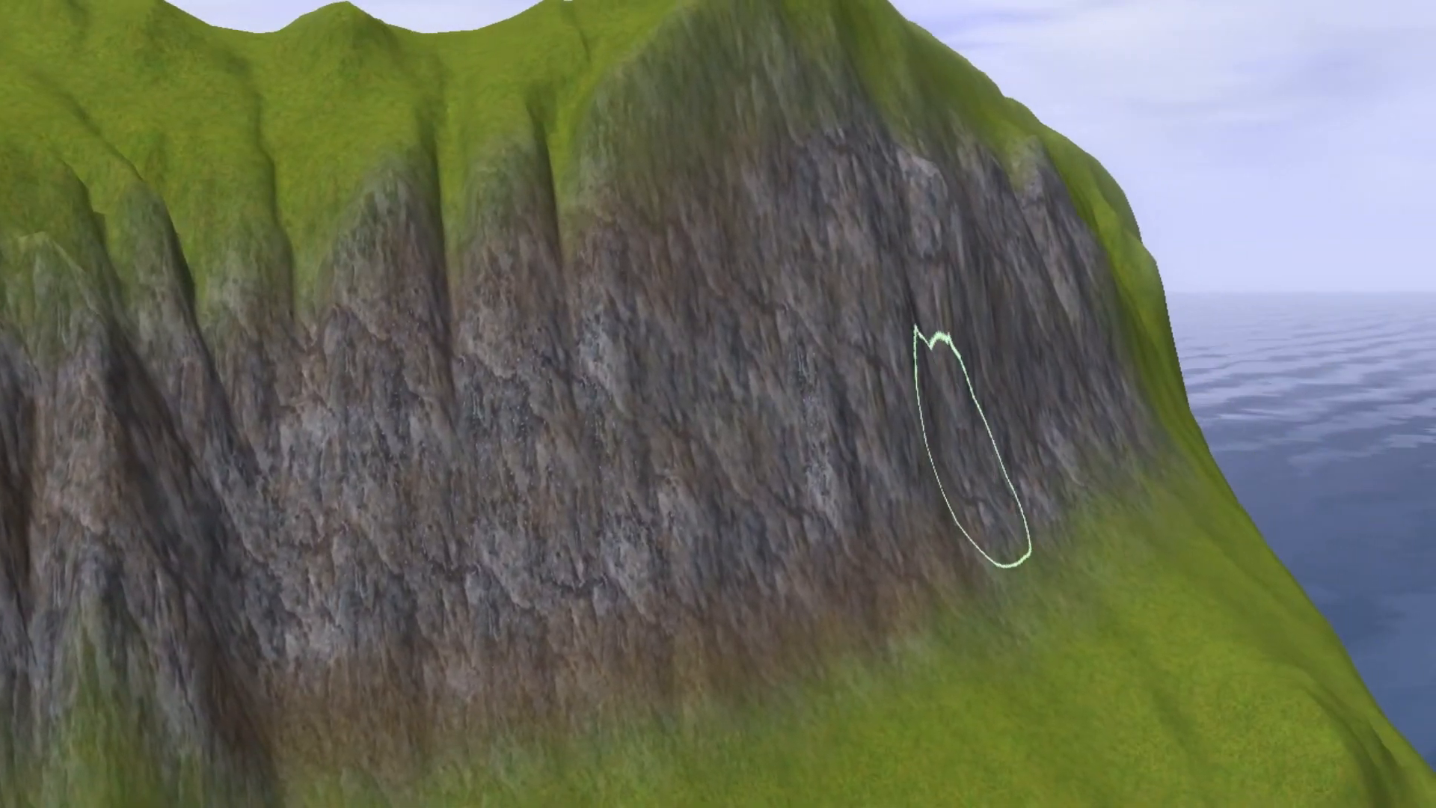
pyautogui.moveTo(972, 449); pyautogui.dragTo(1019, 464, button='middle')
pyautogui.moveTo(1019, 465); pyautogui.dragTo(1064, 433)
pyautogui.moveTo(1064, 433)
pyautogui.mouseDown(button='middle')
pyautogui.moveTo(1268, 314)
pyautogui.moveTo(1077, 325)
pyautogui.mouseUp(button='middle')
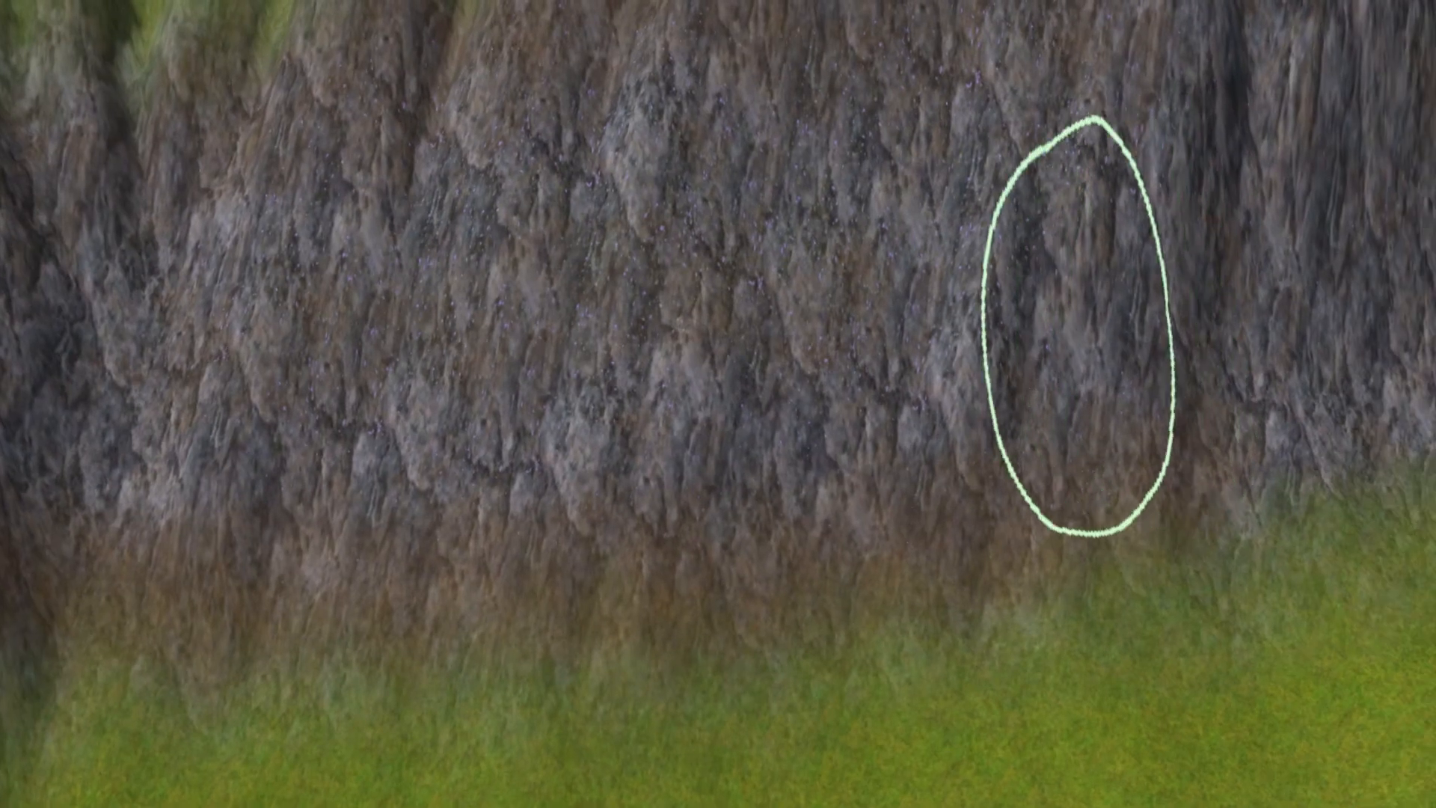
pyautogui.press('s')
pyautogui.press('a')
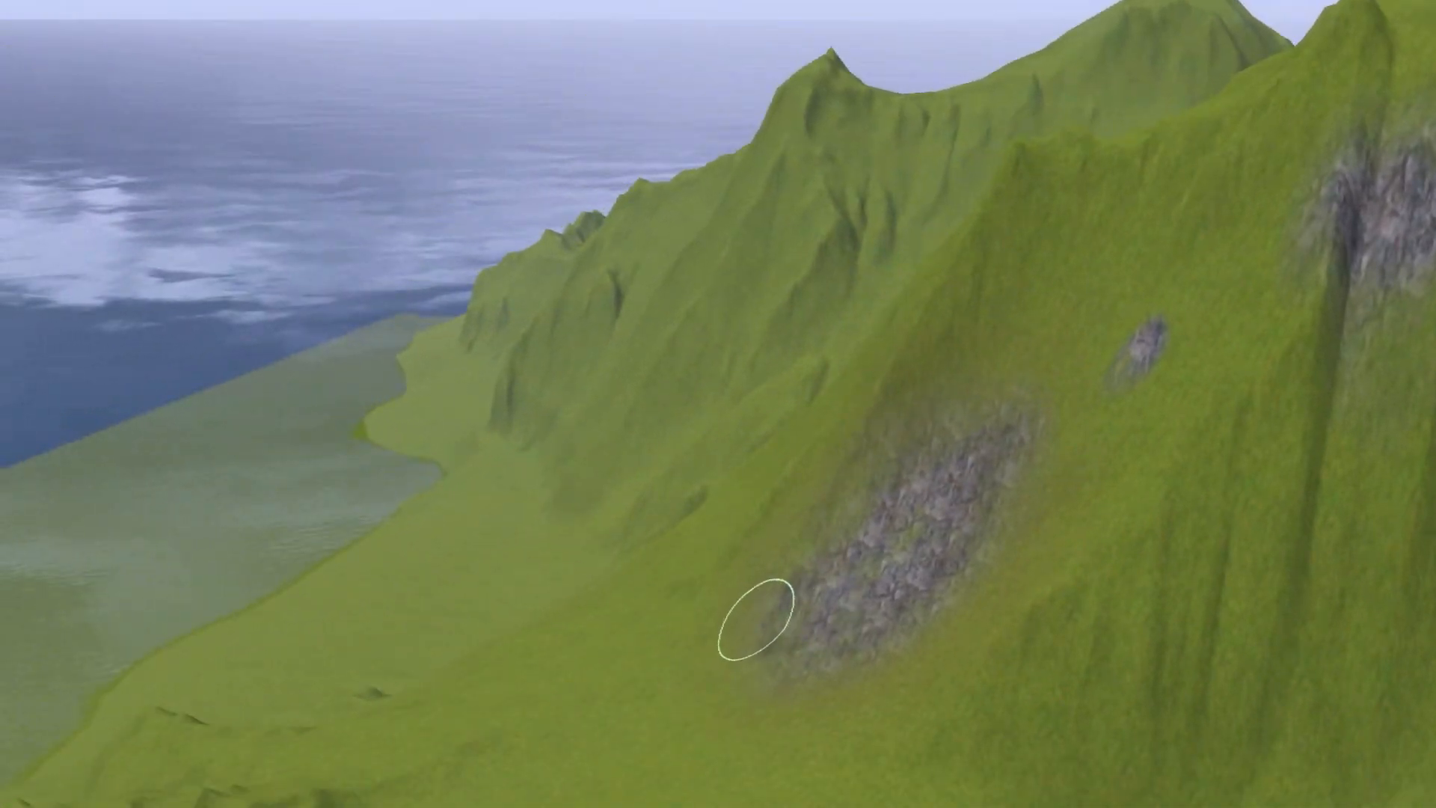
pyautogui.moveTo(753, 622)
pyautogui.mouseDown(button='middle')
pyautogui.moveTo(824, 586)
pyautogui.moveTo(865, 590)
pyautogui.moveTo(688, 464)
pyautogui.moveTo(711, 599)
pyautogui.moveTo(888, 609)
pyautogui.moveTo(791, 603)
pyautogui.moveTo(801, 614)
pyautogui.mouseUp(button='middle')
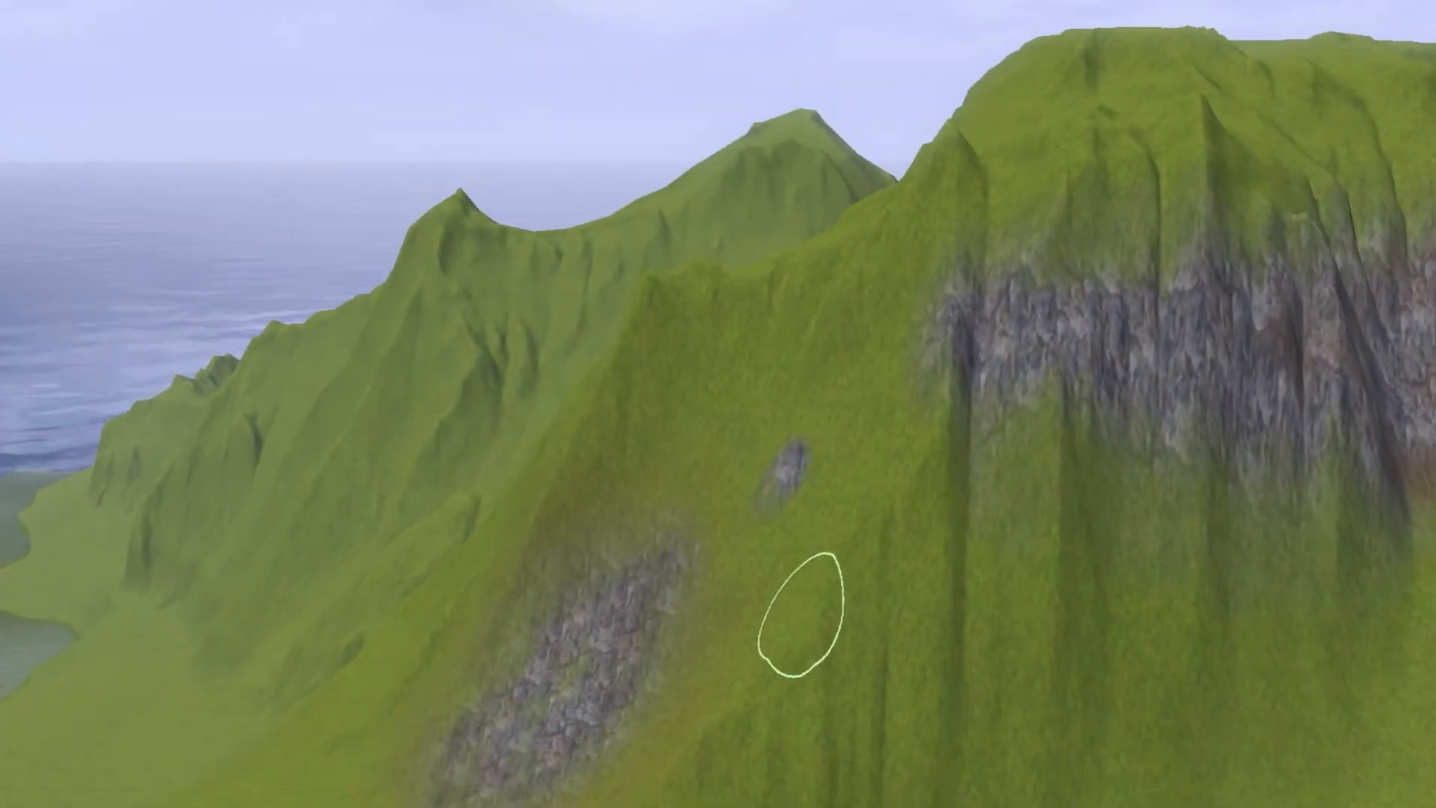
# - Paint a continuous hard-edged rock band with a square brush across the slope below the cliff, joining the soft rock patch
pyautogui.moveTo(627, 501)
pyautogui.mouseDown(button='middle')
pyautogui.moveTo(619, 513)
pyautogui.moveTo(634, 514)
pyautogui.mouseUp(button='middle')
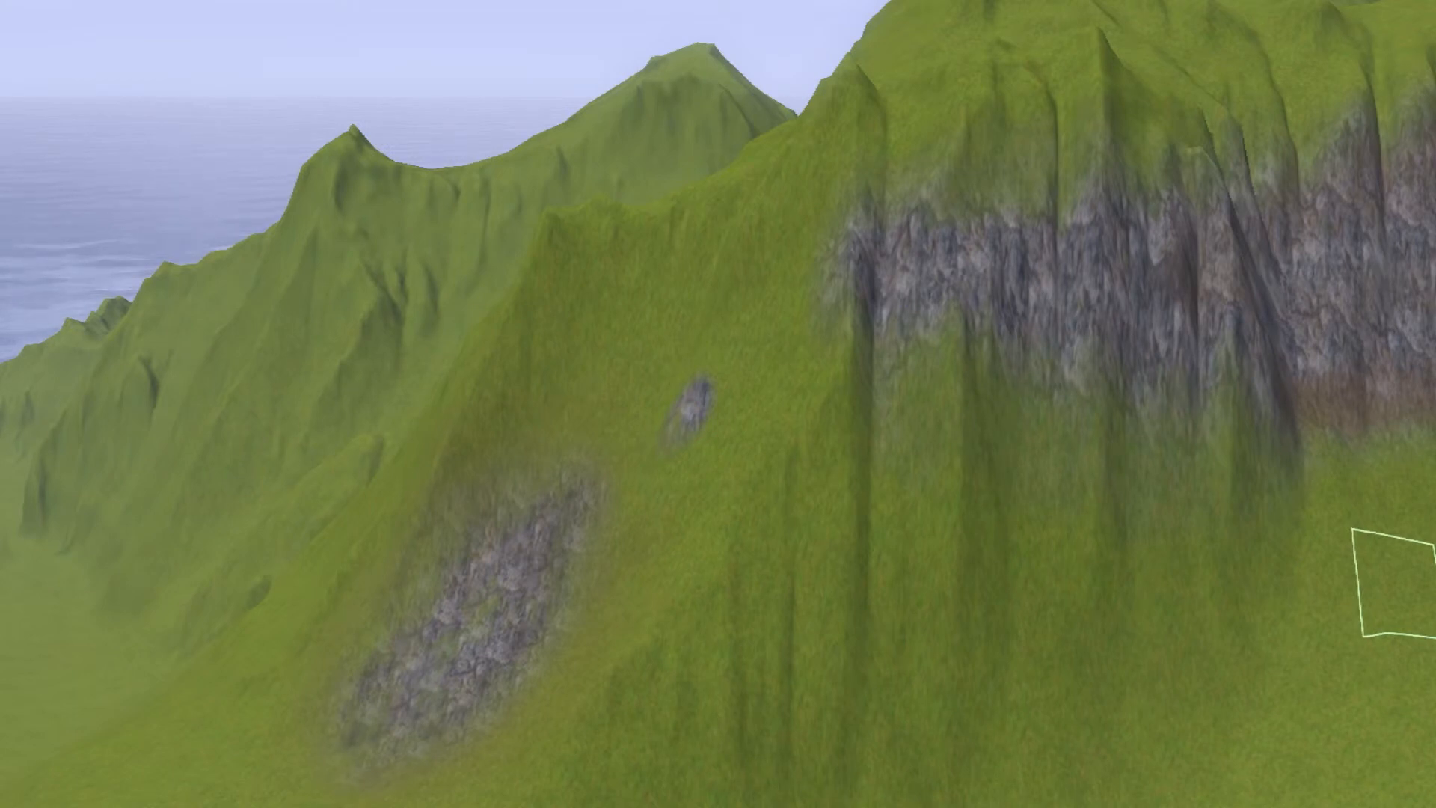
pyautogui.click(909, 586)
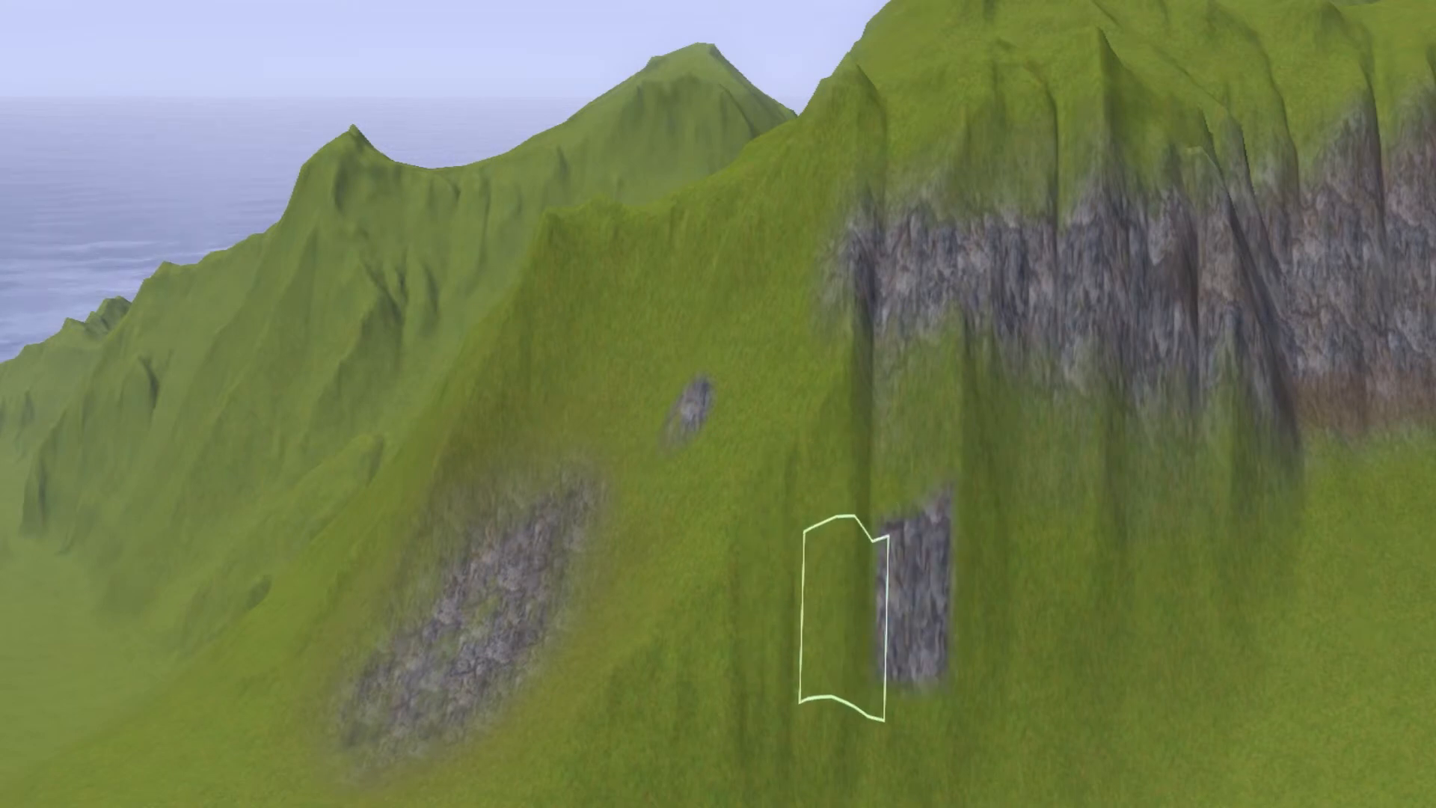
pyautogui.click(831, 610)
pyautogui.moveTo(831, 609)
pyautogui.mouseDown()
pyautogui.moveTo(653, 577)
pyautogui.moveTo(570, 589)
pyautogui.moveTo(738, 602)
pyautogui.moveTo(991, 571)
pyautogui.moveTo(1415, 574)
pyautogui.mouseUp()
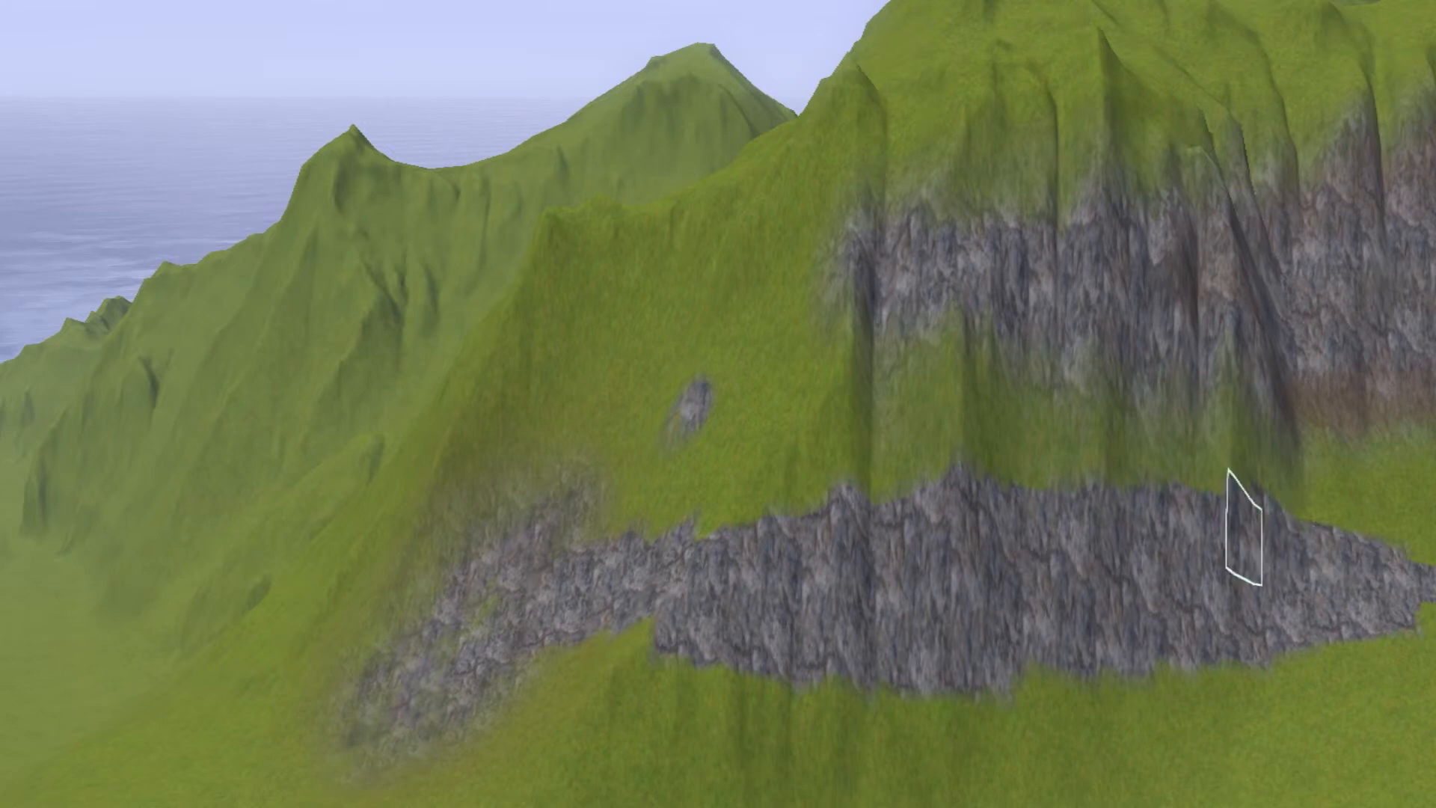
pyautogui.moveTo(1244, 527)
pyautogui.mouseDown()
pyautogui.moveTo(750, 545)
pyautogui.moveTo(1006, 503)
pyautogui.moveTo(1368, 564)
pyautogui.moveTo(1120, 651)
pyautogui.moveTo(631, 622)
pyautogui.mouseUp()
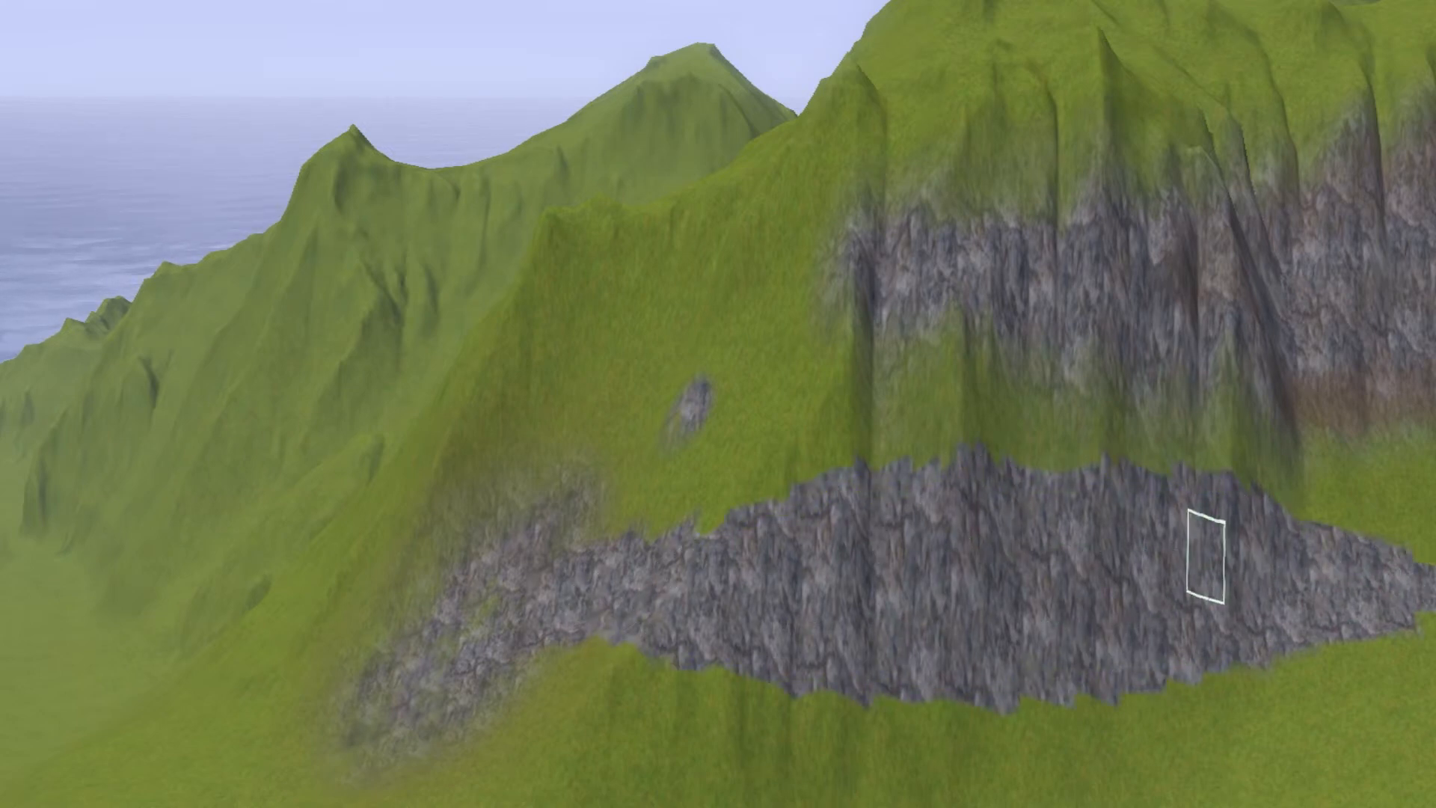
# - Fade the lower edge of the rock band into the grass with faint, blended strokes
pyautogui.moveTo(705, 615)
pyautogui.mouseDown(button='right')
pyautogui.moveTo(651, 599)
pyautogui.moveTo(673, 561)
pyautogui.mouseUp(button='right')
pyautogui.moveTo(673, 561); pyautogui.dragTo(716, 574, button='middle')
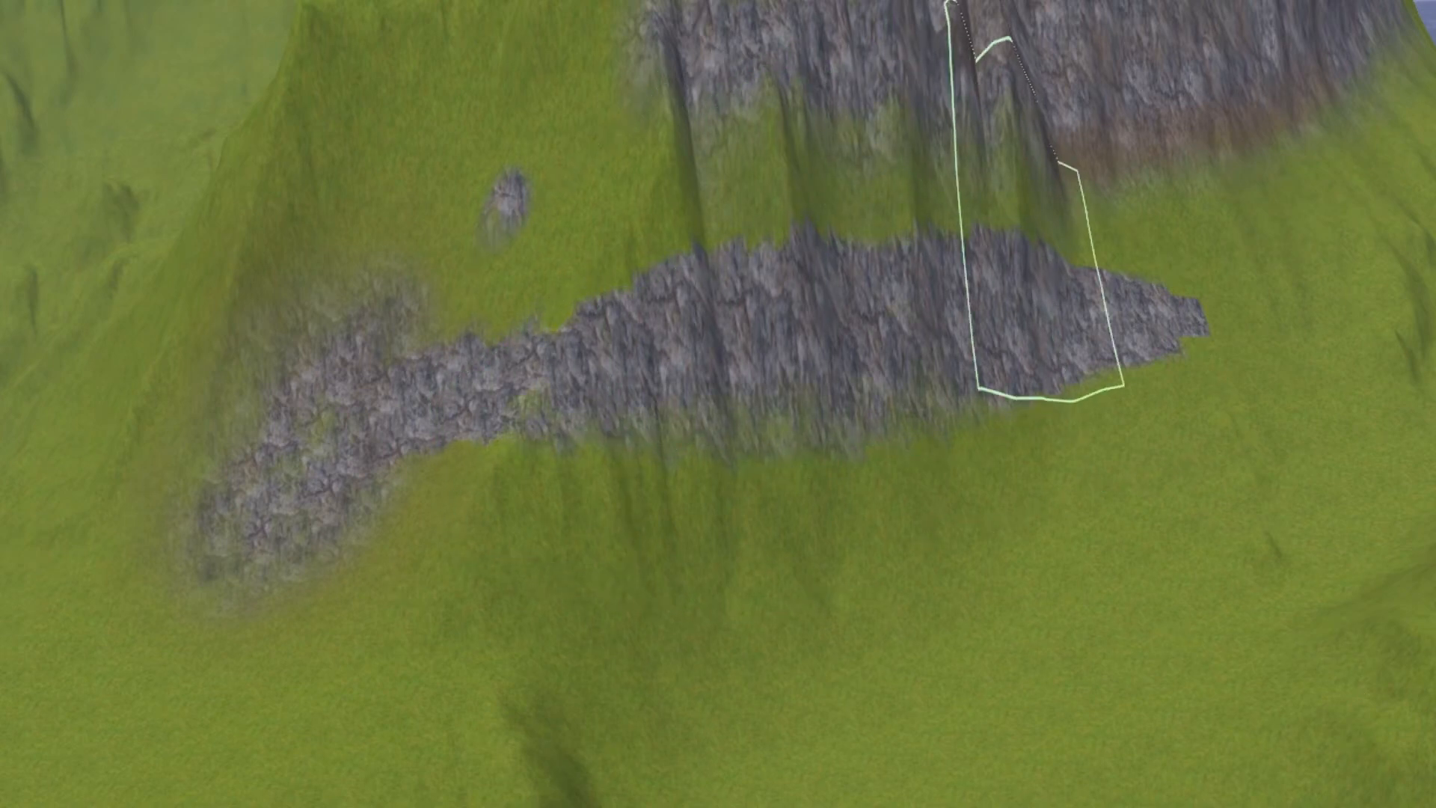
pyautogui.scroll(3, 539, 449)
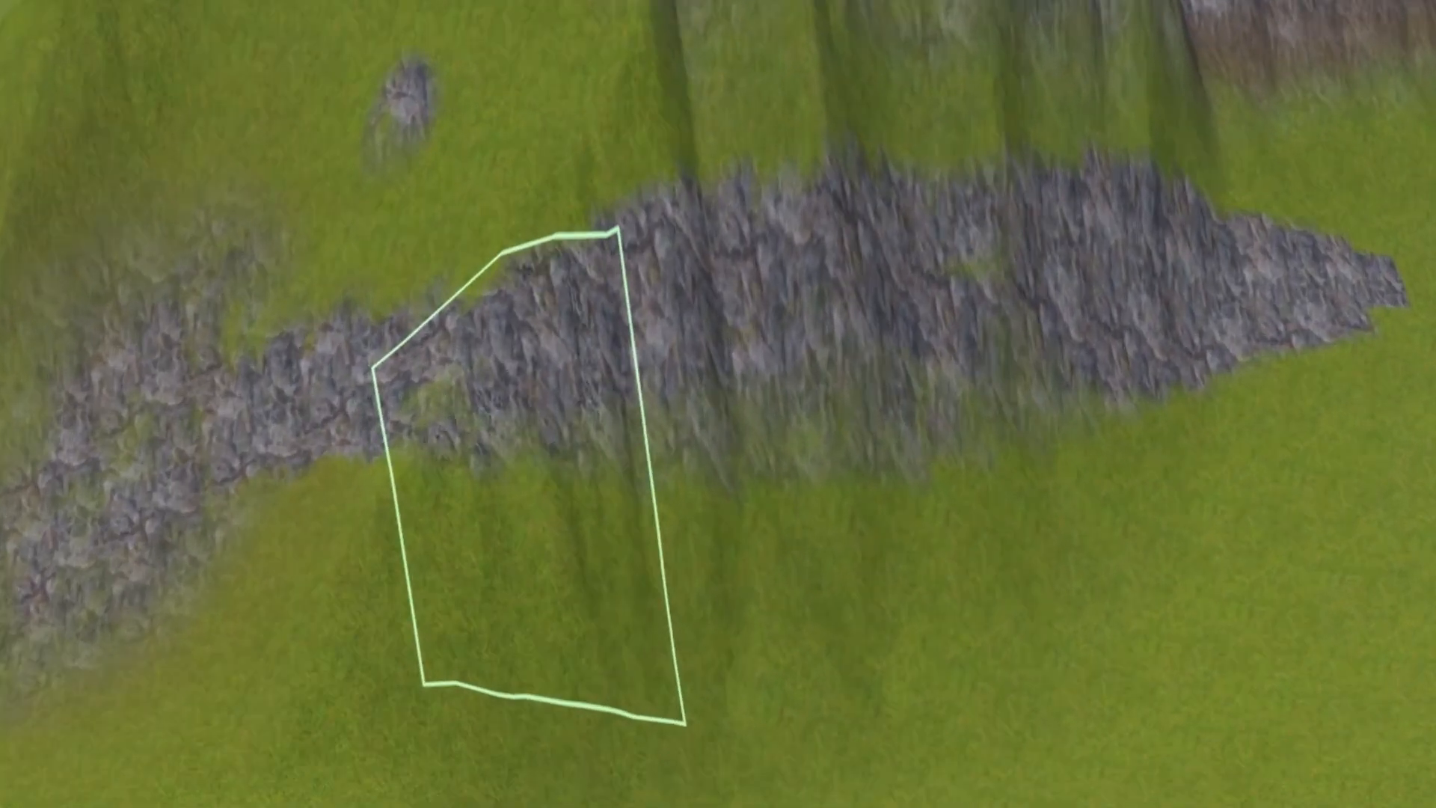
pyautogui.scroll(3, 494, 471)
pyautogui.scroll(-4, 875, 351)
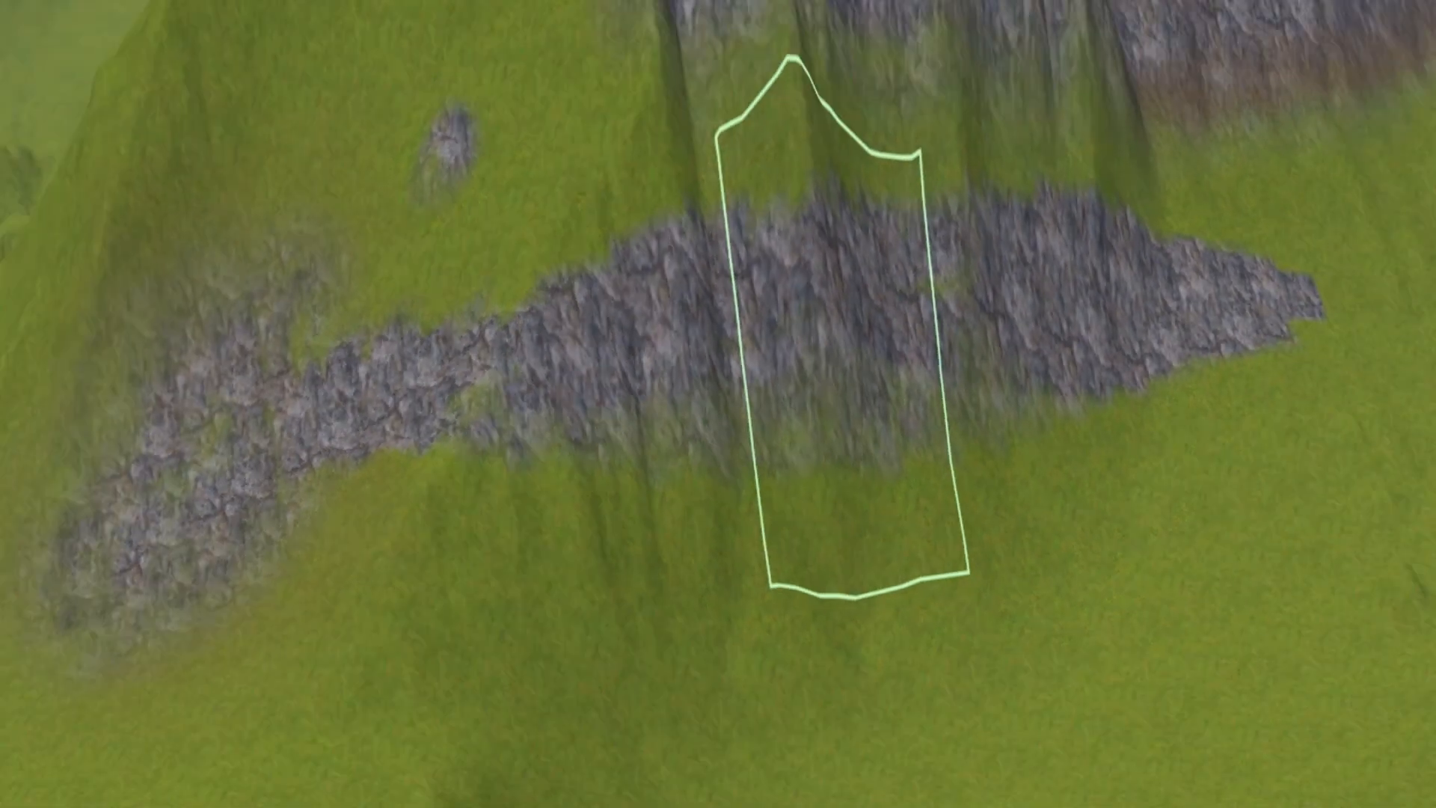
pyautogui.scroll(-5, 844, 352)
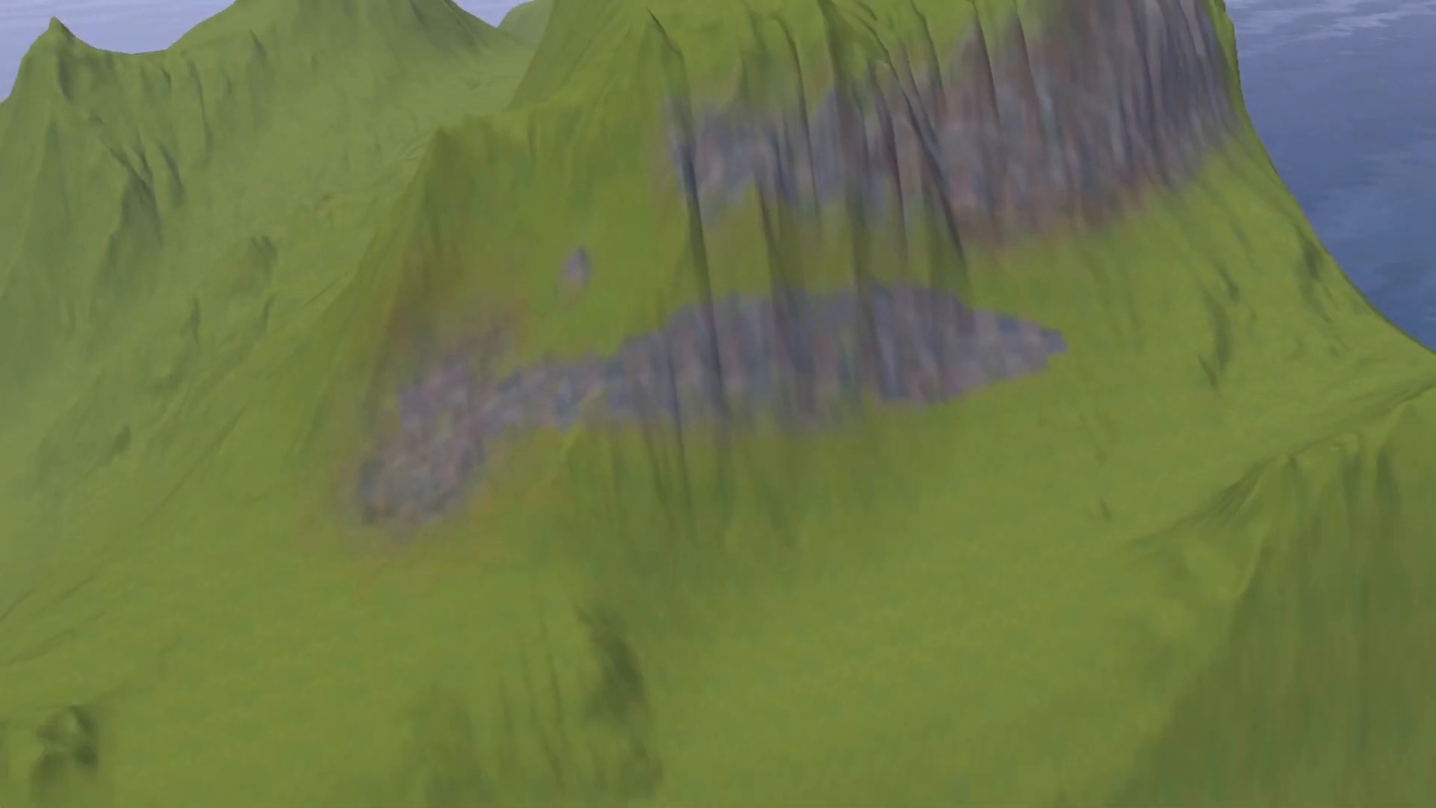
pyautogui.scroll(3, 871, 464)
pyautogui.moveTo(875, 469)
pyautogui.mouseDown(button='middle')
pyautogui.moveTo(860, 497)
pyautogui.moveTo(897, 437)
pyautogui.moveTo(845, 489)
pyautogui.moveTo(698, 433)
pyautogui.moveTo(665, 481)
pyautogui.moveTo(753, 507)
pyautogui.moveTo(744, 464)
pyautogui.moveTo(901, 407)
pyautogui.moveTo(311, 513)
pyautogui.moveTo(849, 426)
pyautogui.moveTo(822, 494)
pyautogui.moveTo(800, 456)
pyautogui.mouseUp(button='middle')
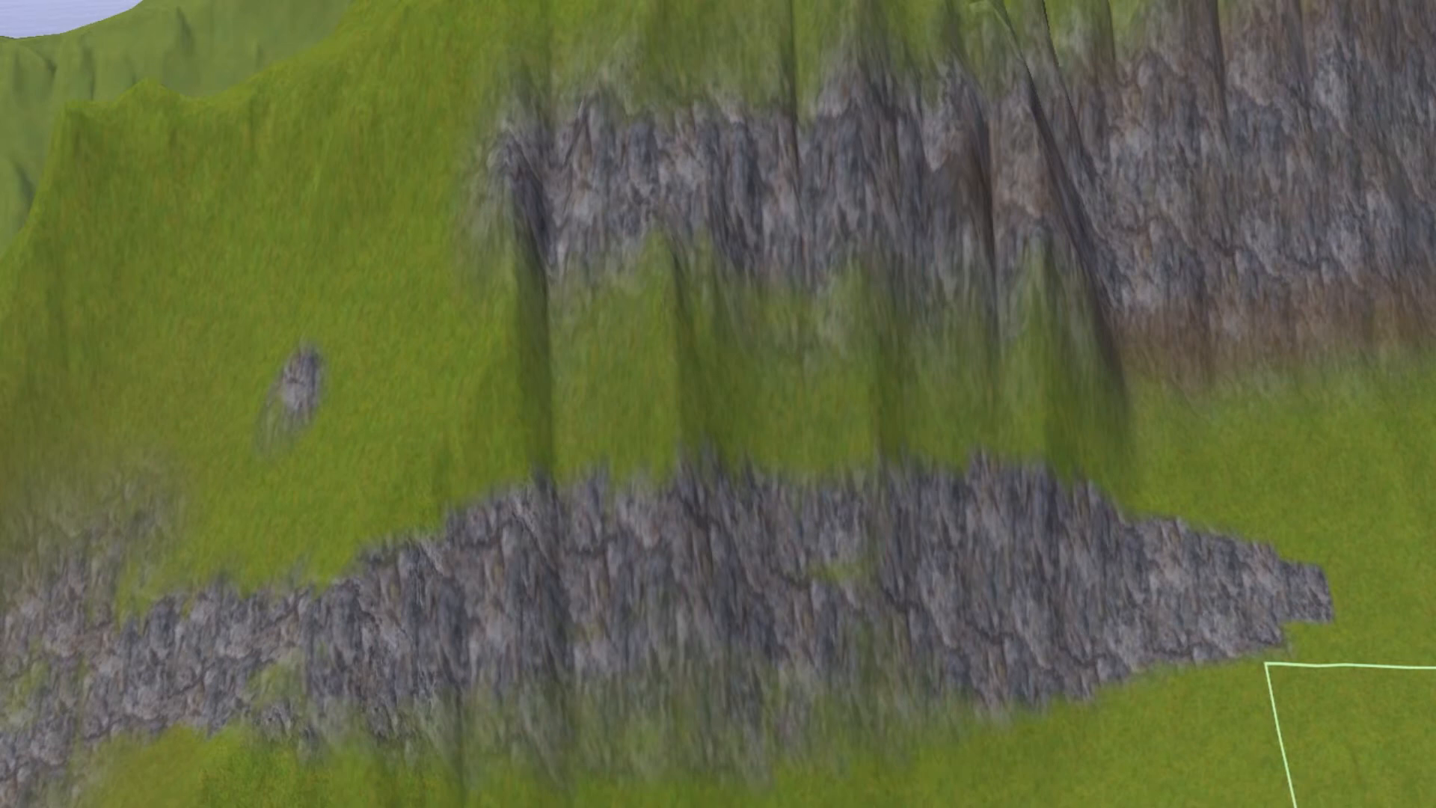
pyautogui.moveTo(1015, 562)
pyautogui.mouseDown(button='middle')
pyautogui.moveTo(1054, 550)
pyautogui.moveTo(1097, 591)
pyautogui.moveTo(1122, 561)
pyautogui.mouseUp(button='middle')
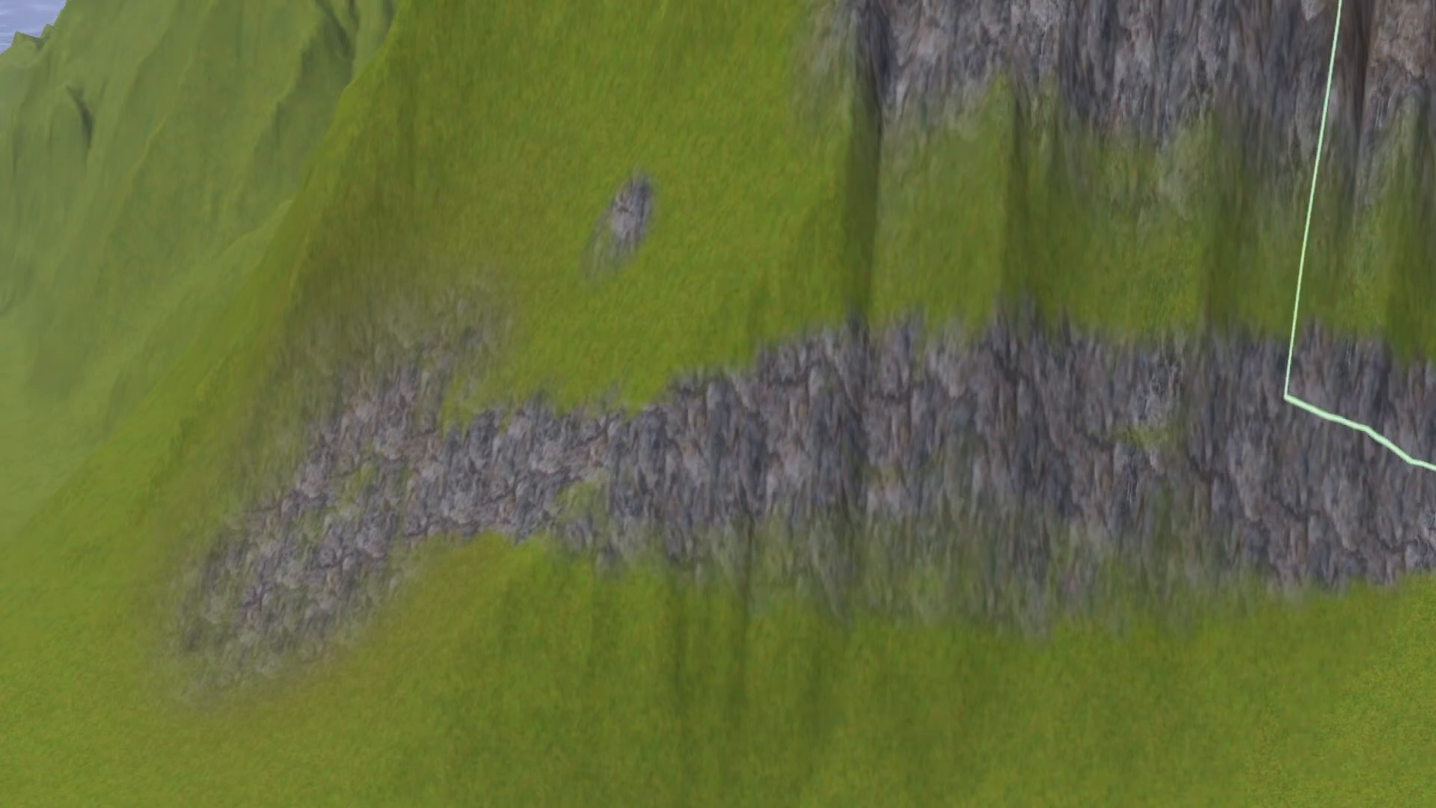
# - Stamp large hard-edged square rock blocks over the slope and the left half of the rock band
pyautogui.click(897, 352)
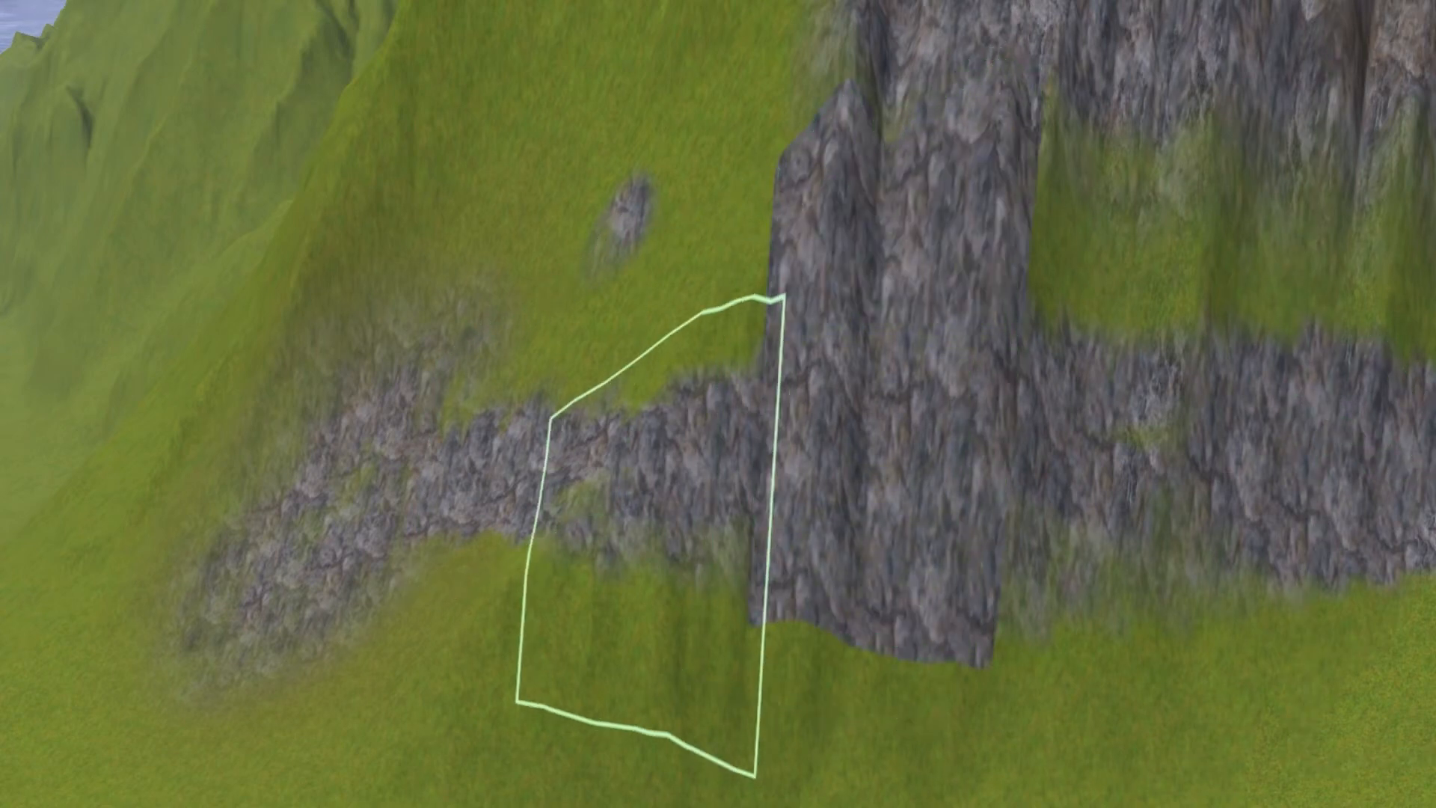
pyautogui.click(598, 457)
pyautogui.click(516, 254)
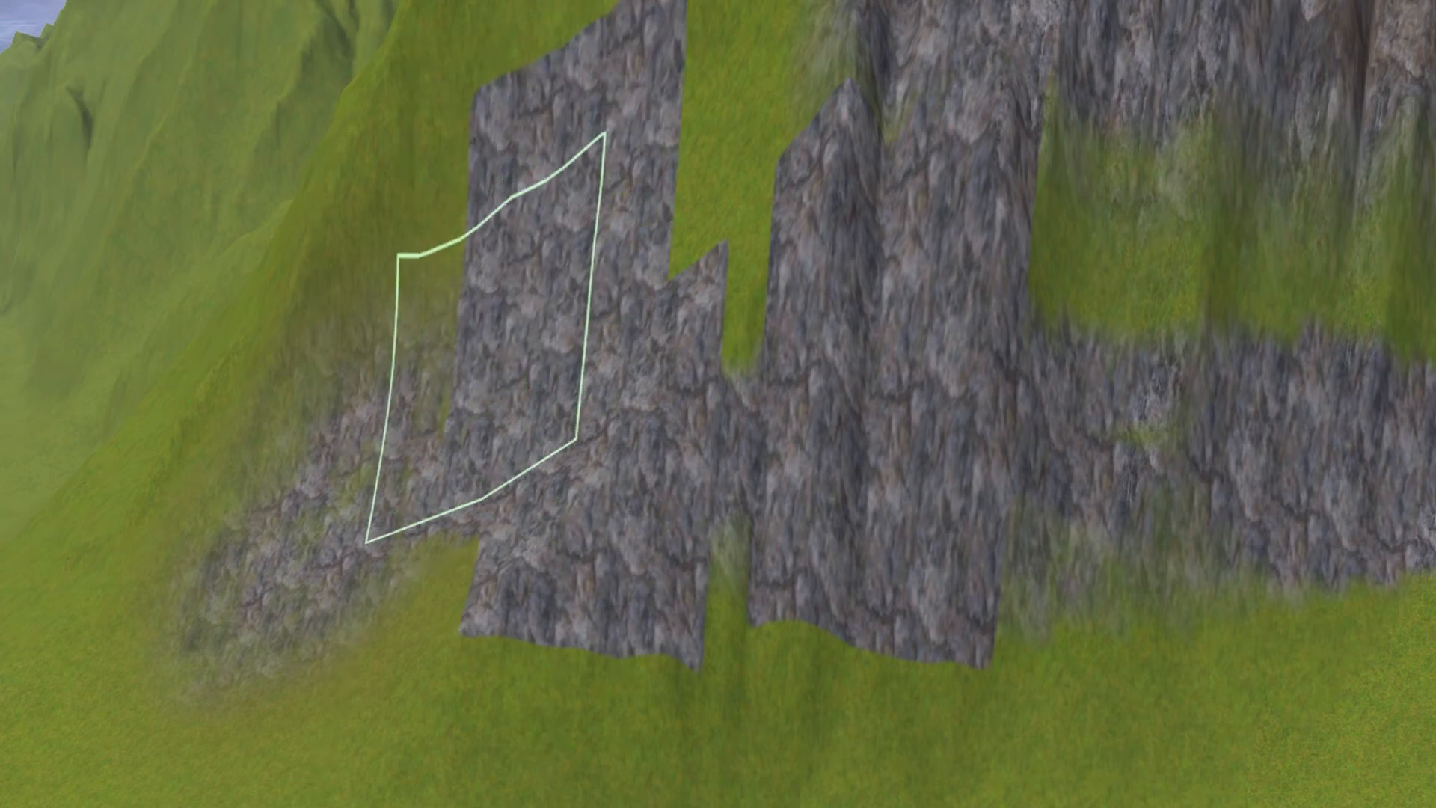
# - Stamp separate square rock patches across the flat grassland between the slope and the shore
pyautogui.moveTo(291, 603); pyautogui.dragTo(366, 590, button='middle')
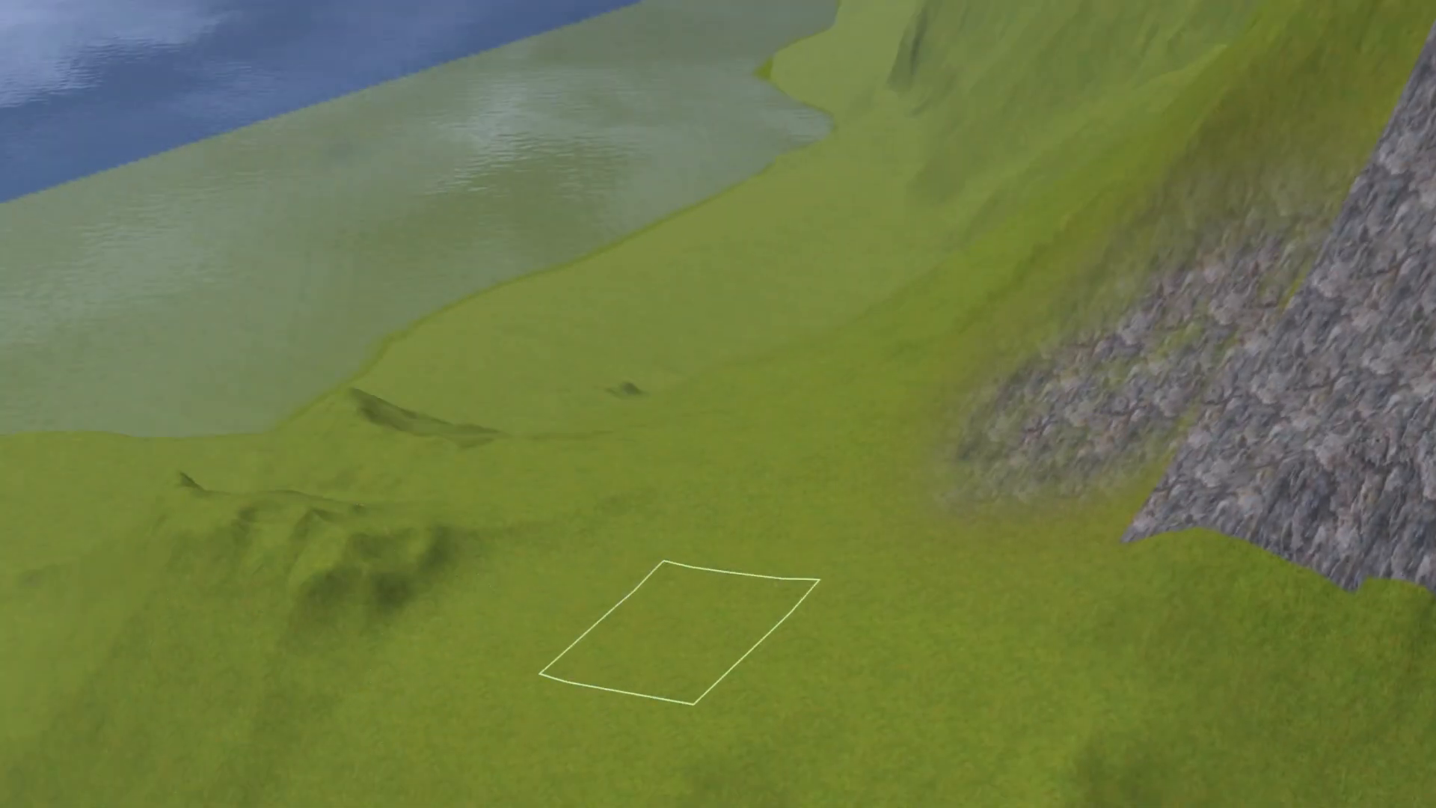
pyautogui.click(683, 632)
pyautogui.click(741, 464)
pyautogui.click(964, 688)
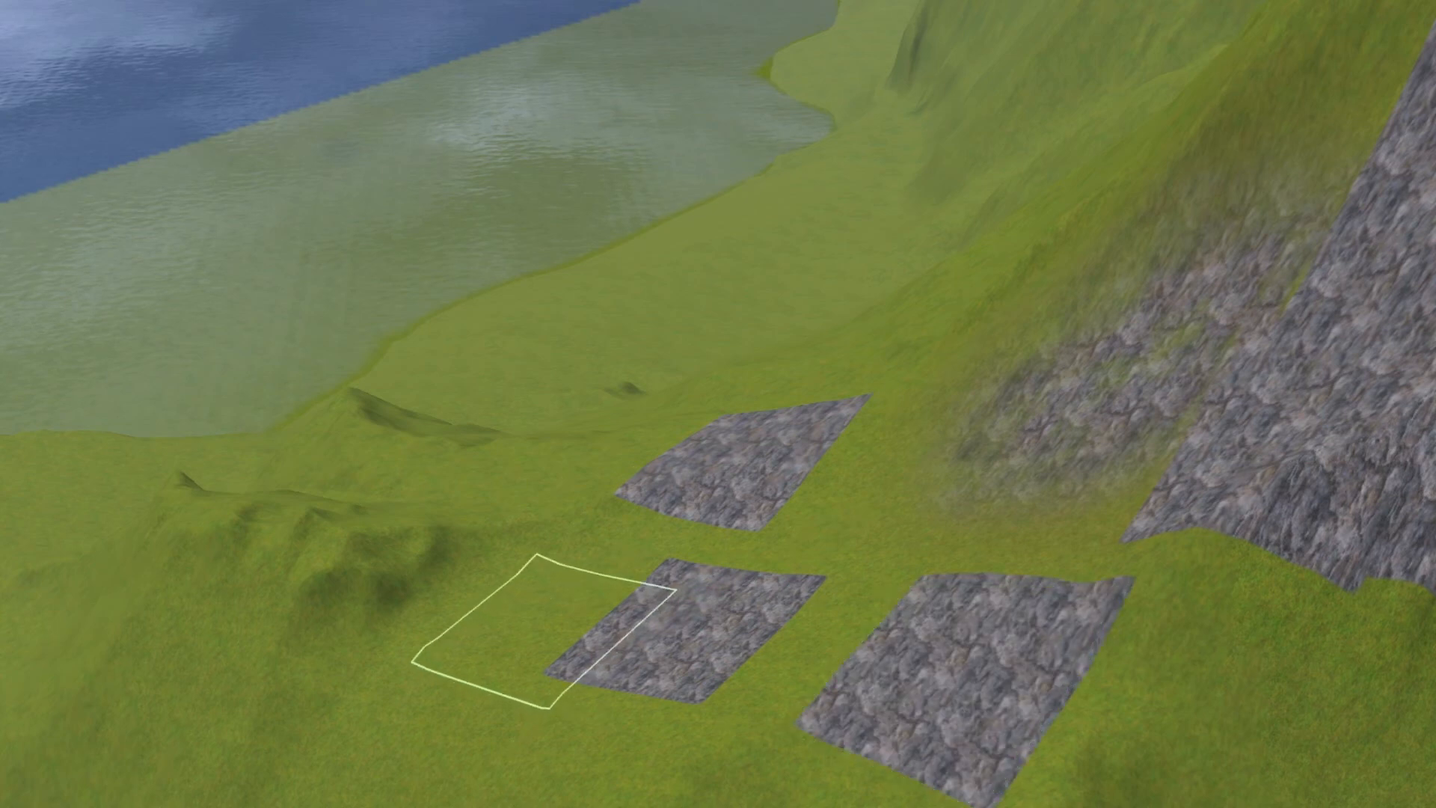
pyautogui.click(439, 585)
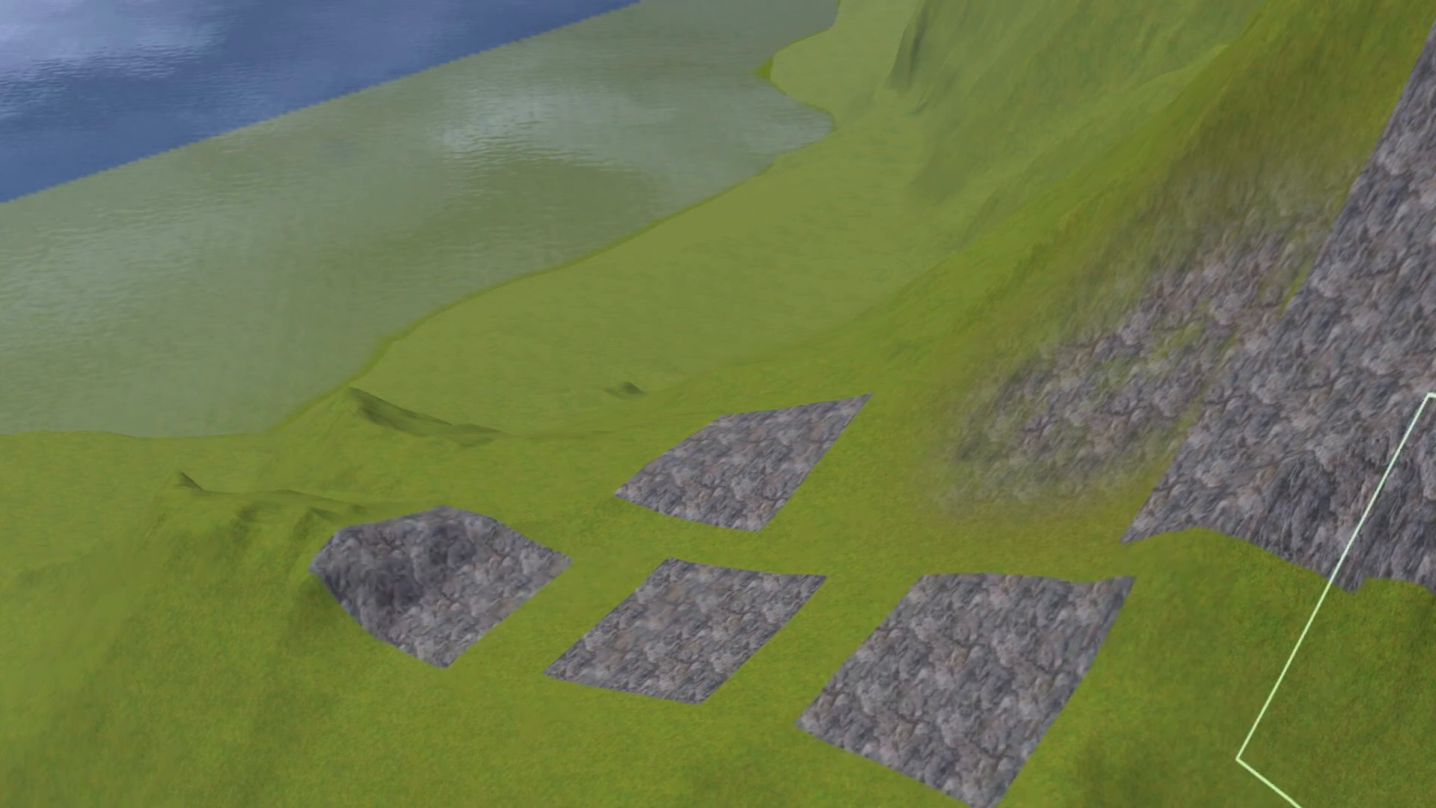
pyautogui.click(908, 539)
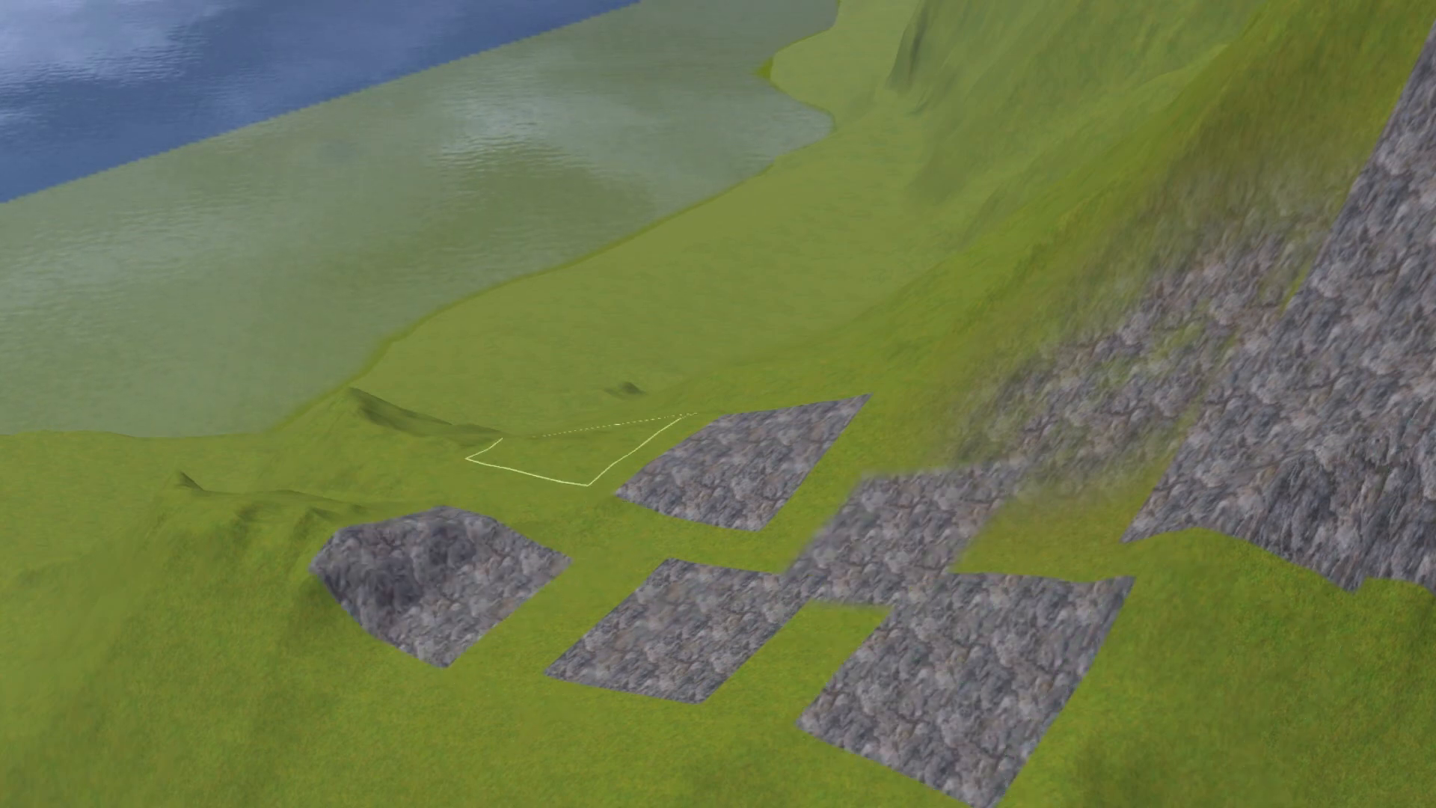
pyautogui.click(688, 307)
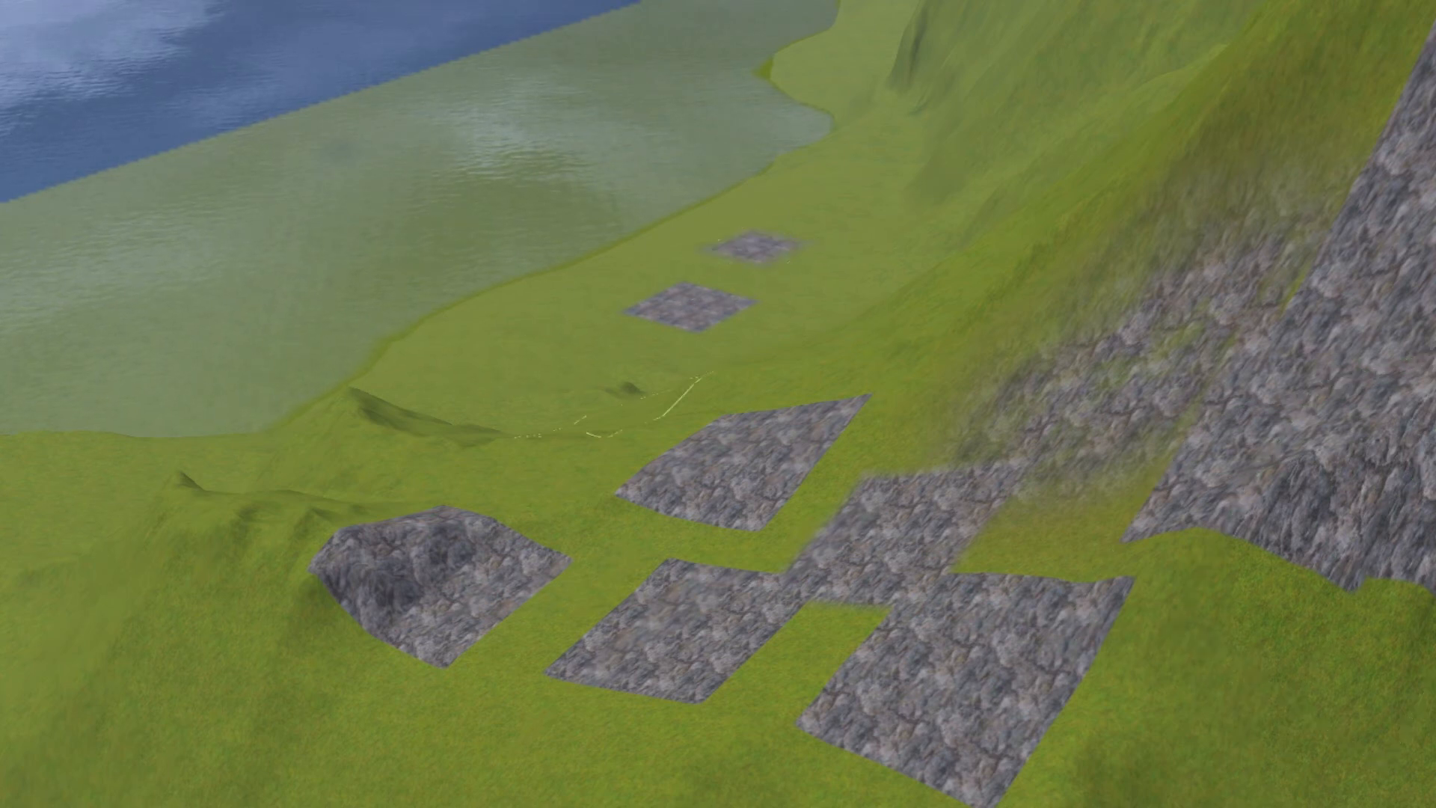
pyautogui.moveTo(721, 667)
pyautogui.mouseDown()
pyautogui.moveTo(625, 730)
pyautogui.moveTo(545, 731)
pyautogui.moveTo(554, 463)
pyautogui.mouseUp()
pyautogui.moveTo(699, 336)
pyautogui.mouseDown()
pyautogui.moveTo(506, 474)
pyautogui.moveTo(523, 474)
pyautogui.moveTo(97, 737)
pyautogui.moveTo(150, 711)
pyautogui.moveTo(112, 512)
pyautogui.moveTo(631, 727)
pyautogui.moveTo(321, 729)
pyautogui.moveTo(348, 460)
pyautogui.mouseUp()
pyautogui.moveTo(477, 354); pyautogui.dragTo(515, 333, button='right')
pyautogui.moveTo(477, 353)
pyautogui.mouseDown(button='middle')
pyautogui.moveTo(553, 187)
pyautogui.moveTo(585, 303)
pyautogui.moveTo(557, 400)
pyautogui.mouseUp(button='middle')
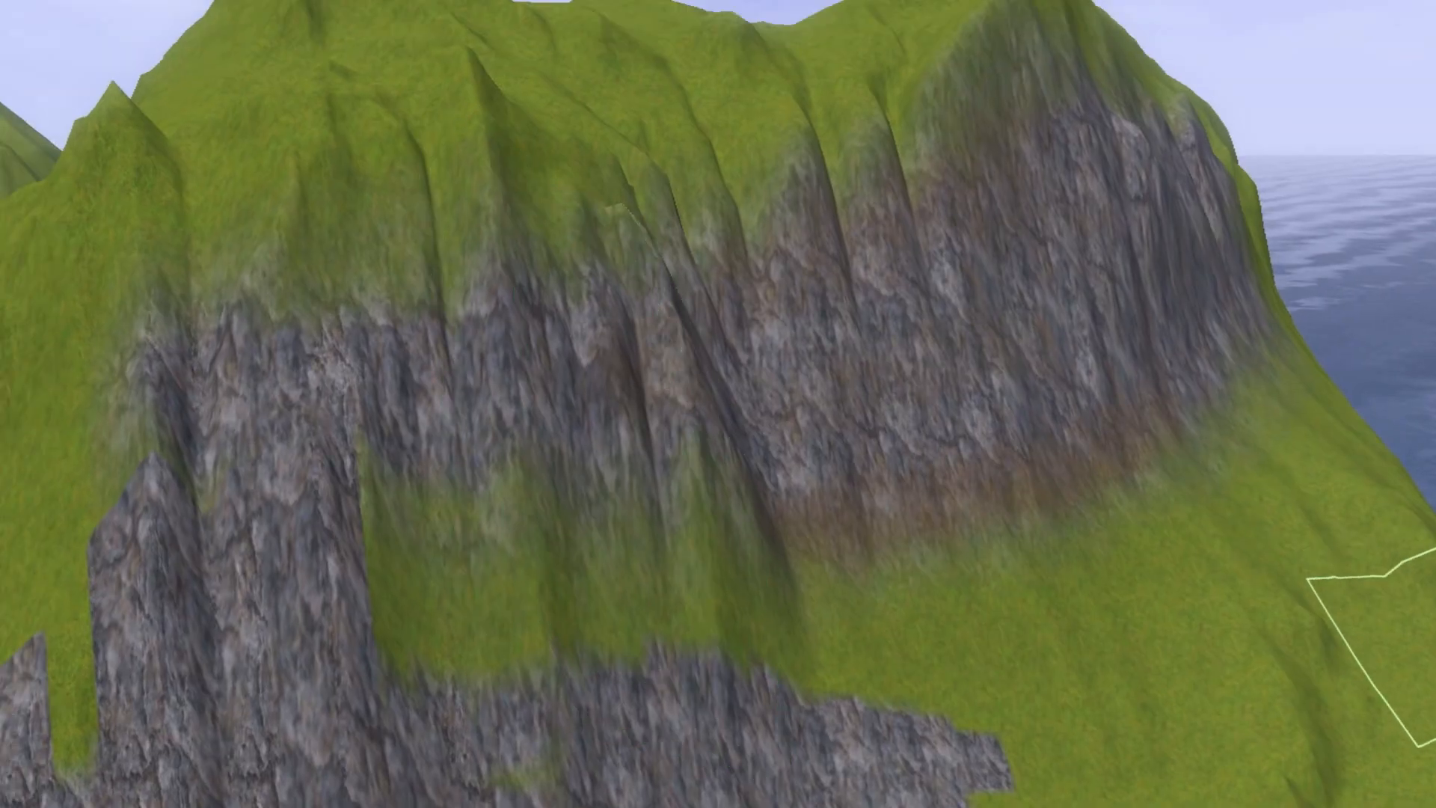